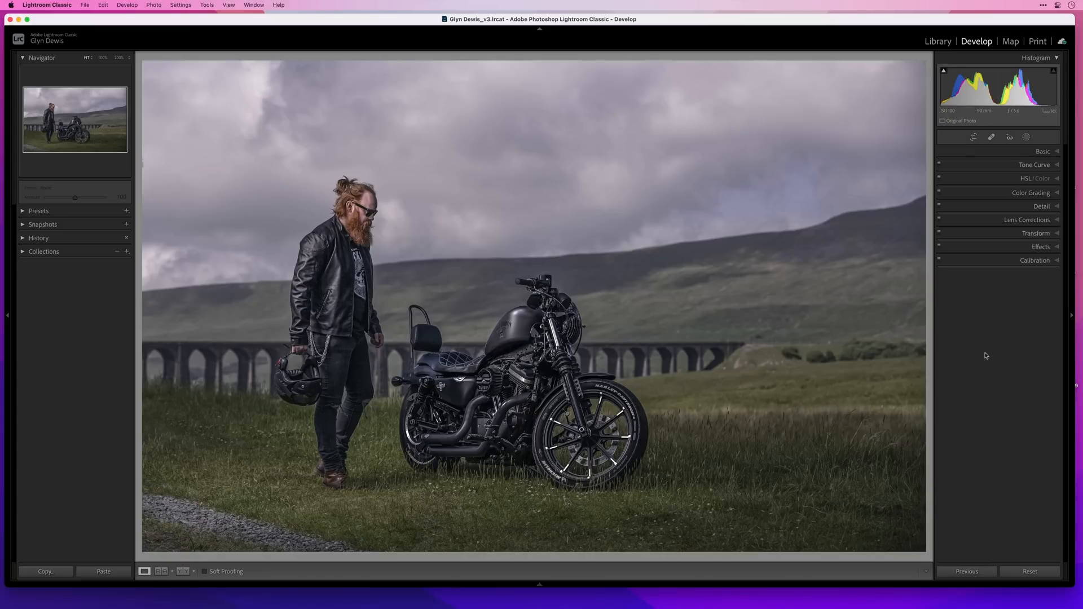
Try a stronger Saturation on the photo and raise its Vibrance to +79
{"action": "left_click", "coordinate": [1056, 152]}
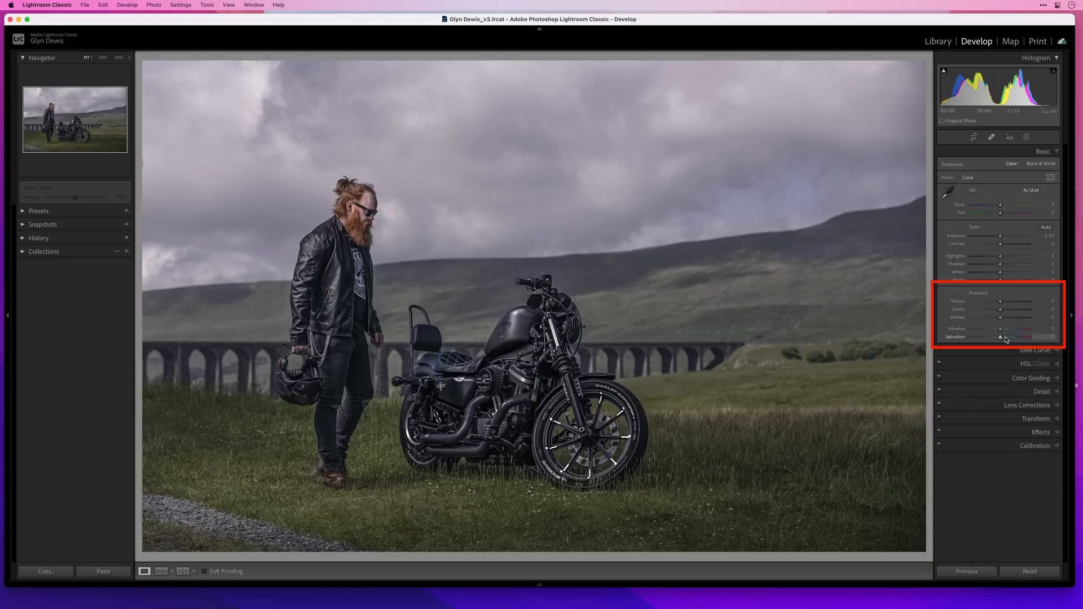
{"action": "left_click_drag", "start_coordinate": [1000, 337], "coordinate": [1024, 340]}
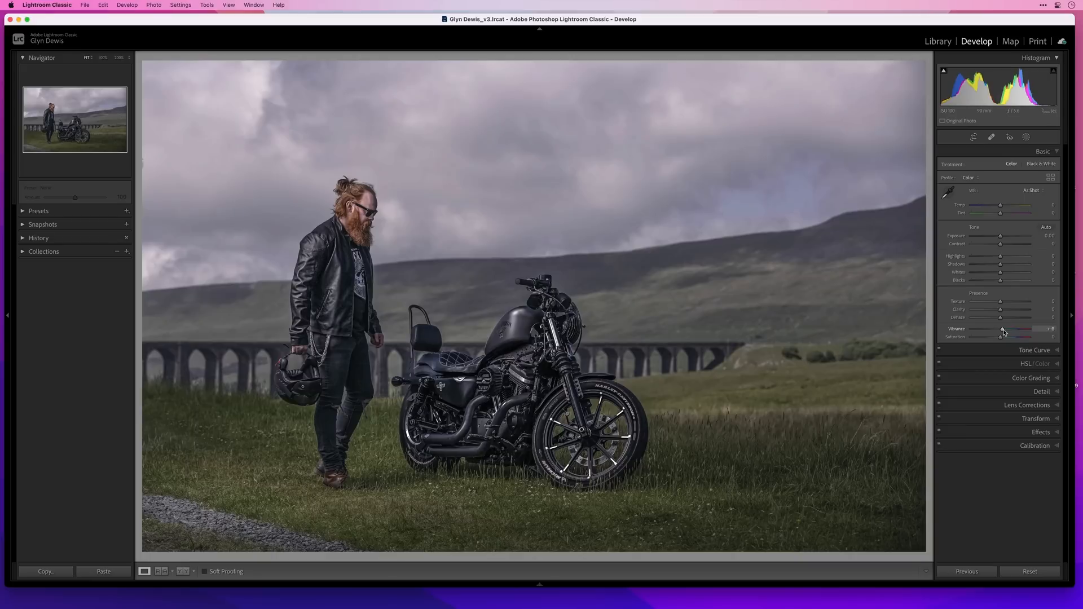
{"action": "left_click_drag", "start_coordinate": [1004, 333], "coordinate": [1024, 333]}
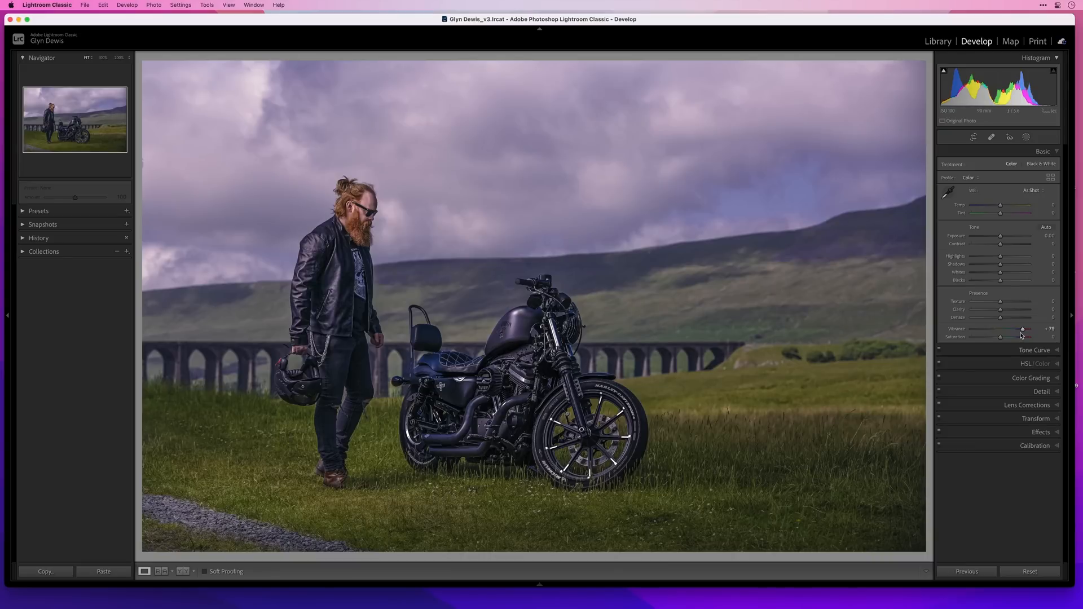
Raise the photo's Contrast to +13 and add a small amount of Clarity
{"action": "left_click_drag", "start_coordinate": [1001, 245], "coordinate": [1004, 245]}
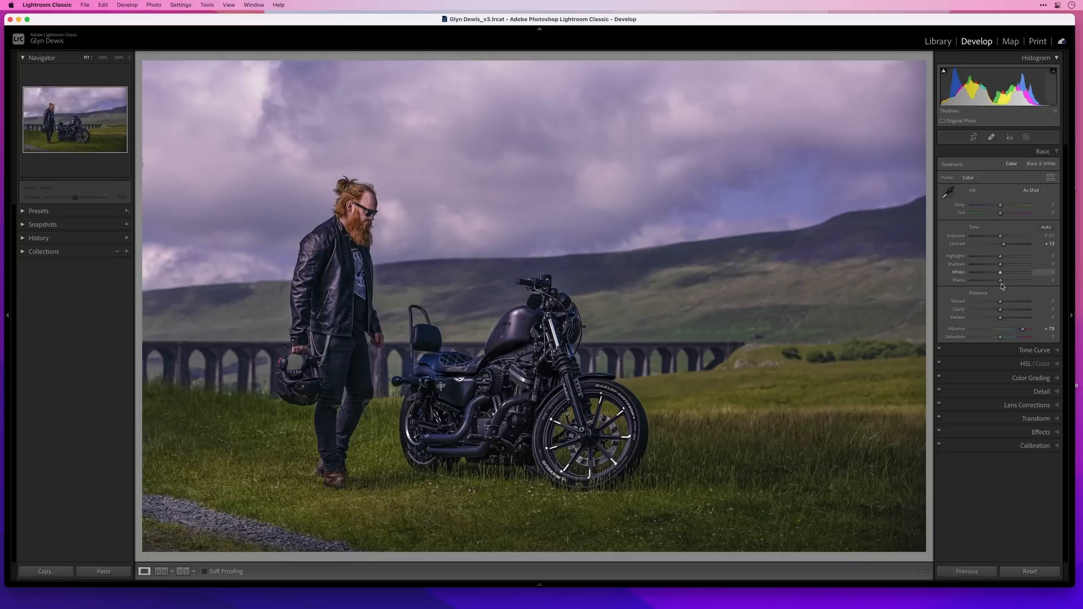
{"action": "left_click_drag", "start_coordinate": [1000, 310], "coordinate": [1004, 313]}
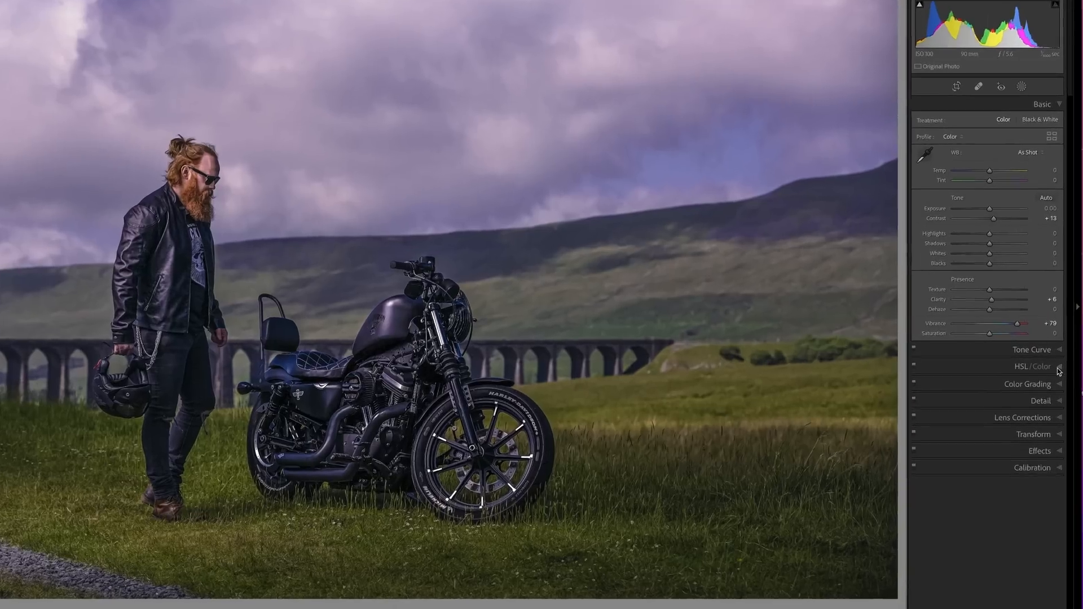
Try desaturating the sky's Blue and Purple to -100 with the HSL targeted adjustment tool, sampling the blue patch above the hill
{"action": "left_click", "coordinate": [1056, 363]}
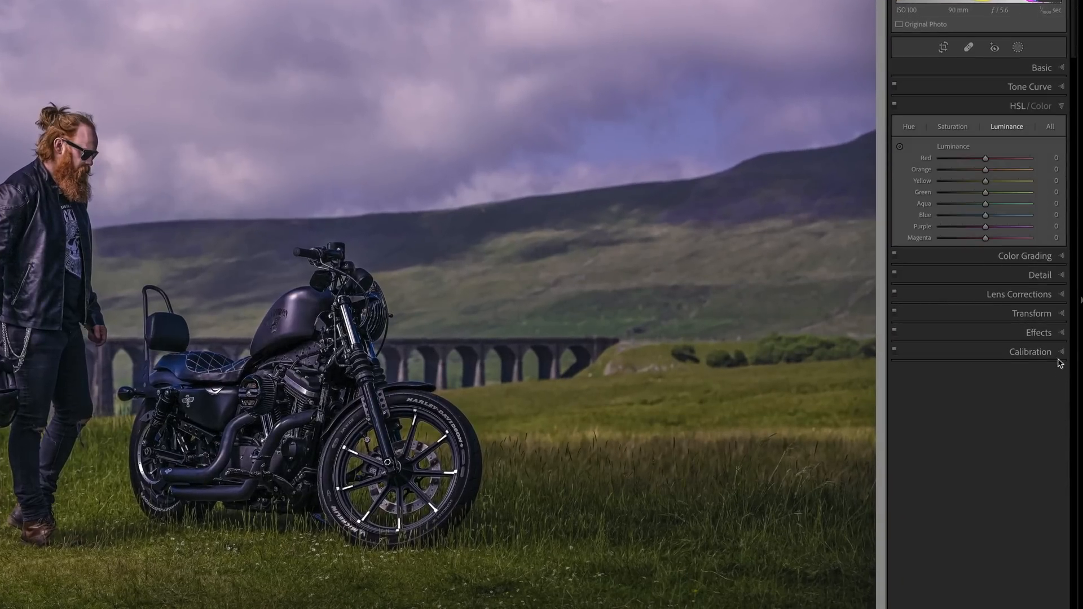
{"action": "left_click", "coordinate": [960, 128]}
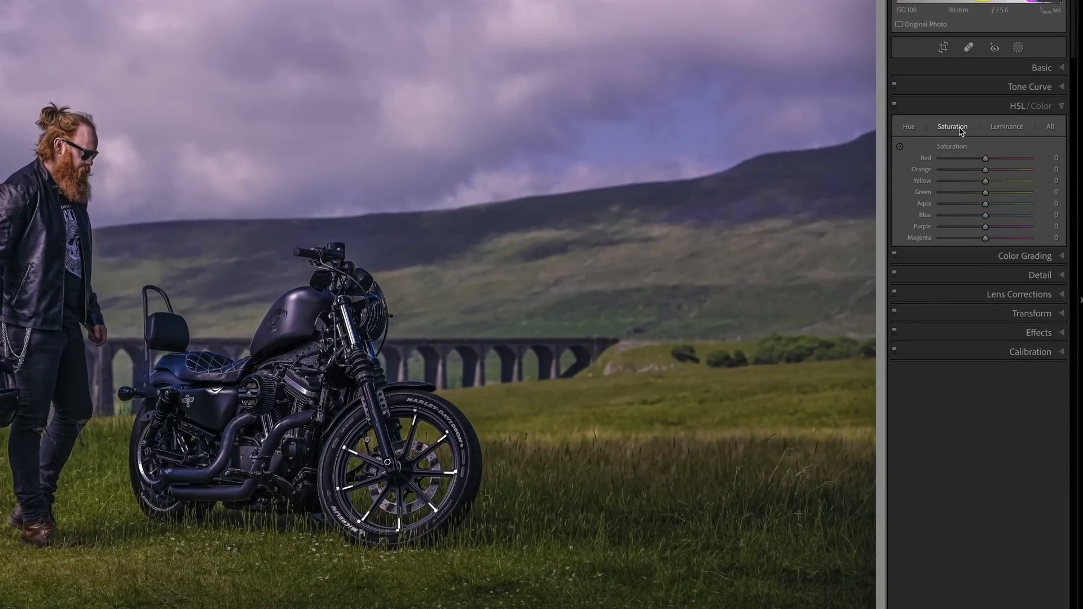
{"action": "left_click", "coordinate": [900, 148]}
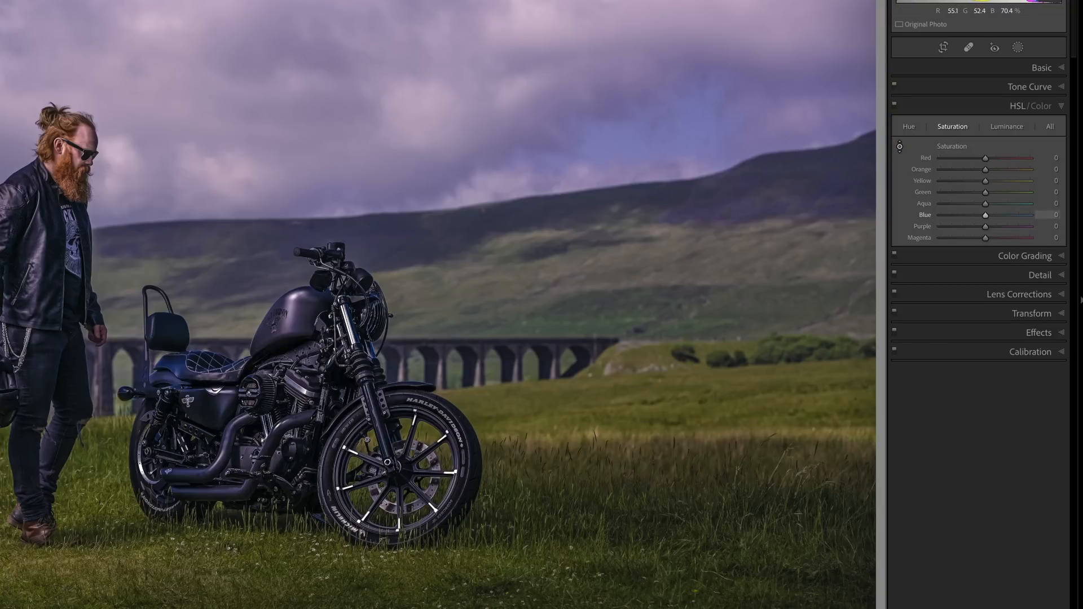
{"action": "left_click_drag", "start_coordinate": [677, 116], "coordinate": [677, 229]}
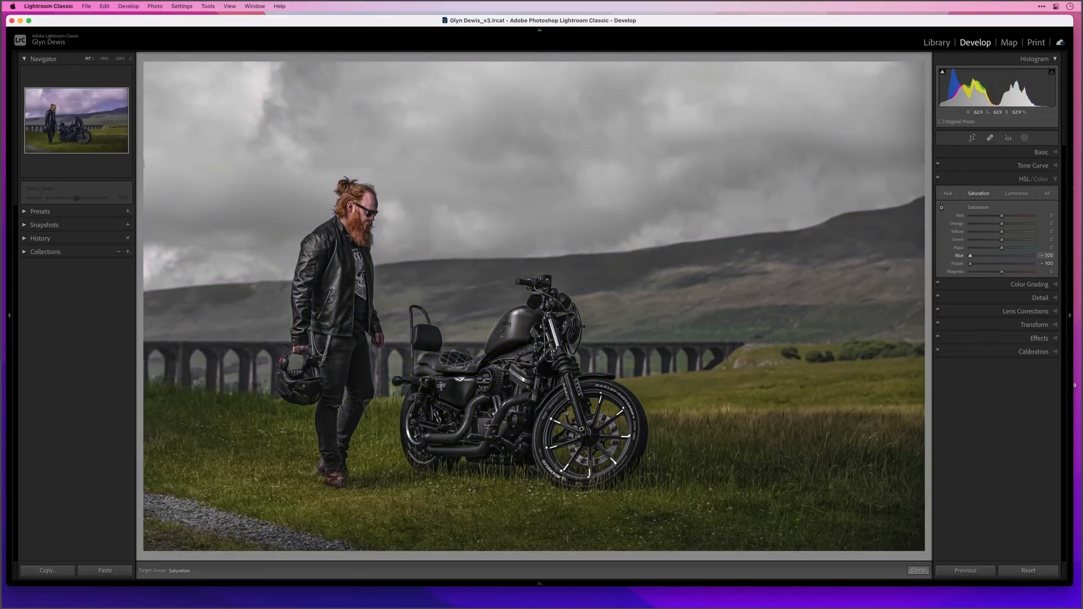
Reset the Blue and Purple saturation to 0 and close the HSL adjustments
{"action": "double_click", "coordinate": [960, 257]}
{"action": "double_click", "coordinate": [960, 265]}
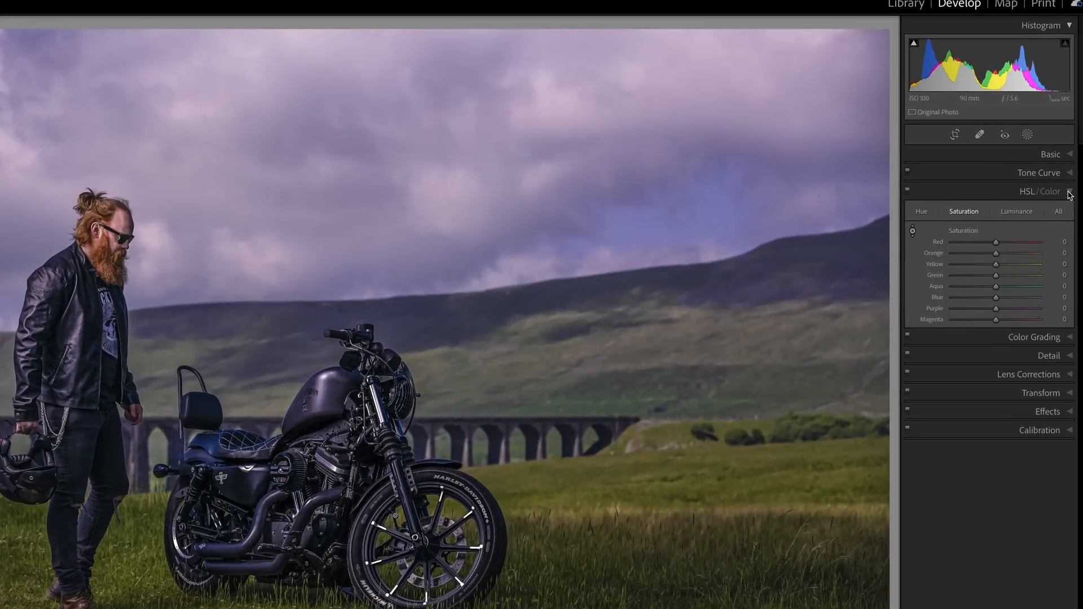
{"action": "left_click", "coordinate": [1054, 179]}
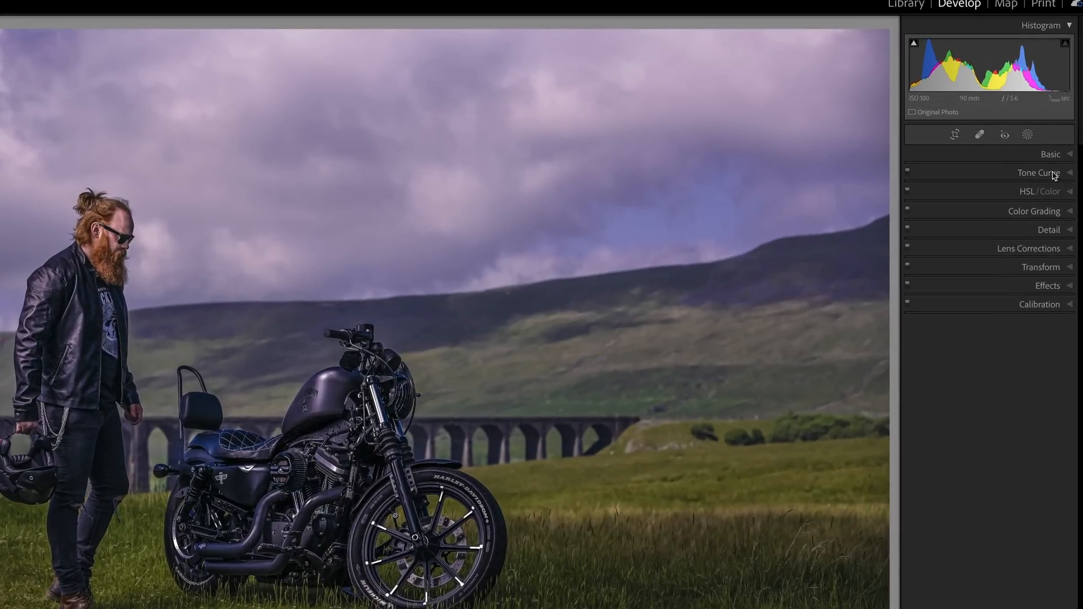
Create a Select Sky mask and subtract the automatically selected subject from it
{"action": "left_click", "coordinate": [1027, 136]}
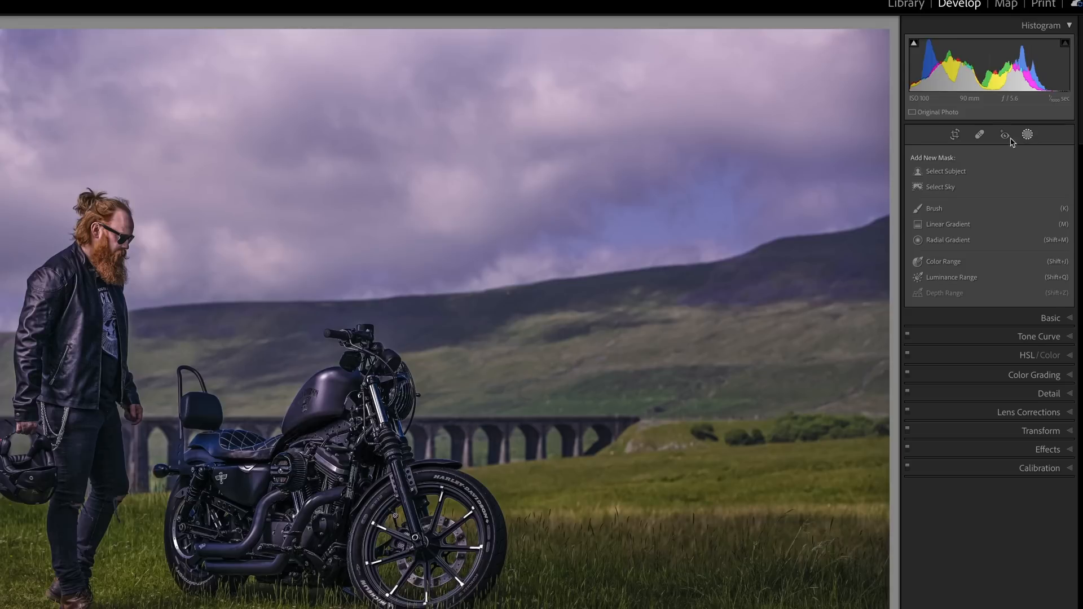
{"action": "left_click", "coordinate": [941, 188]}
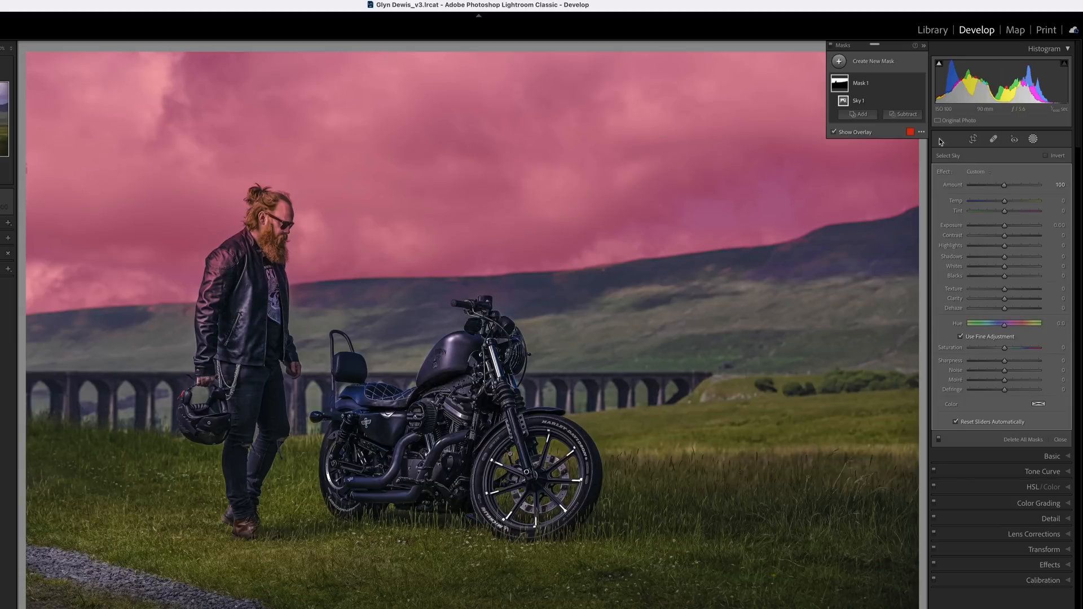
{"action": "left_click", "coordinate": [905, 114]}
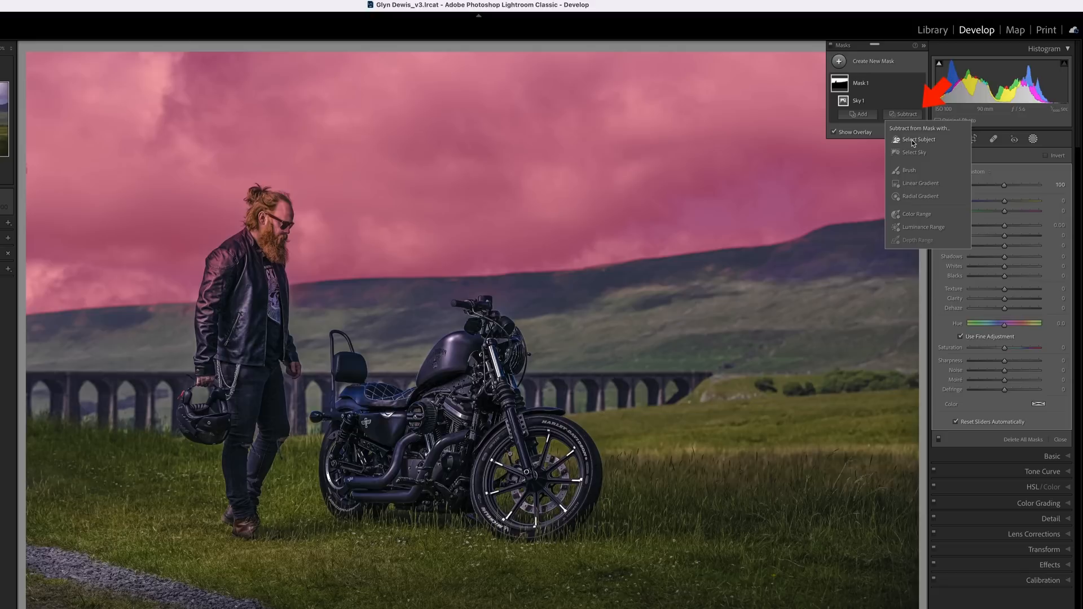
{"action": "left_click", "coordinate": [912, 140]}
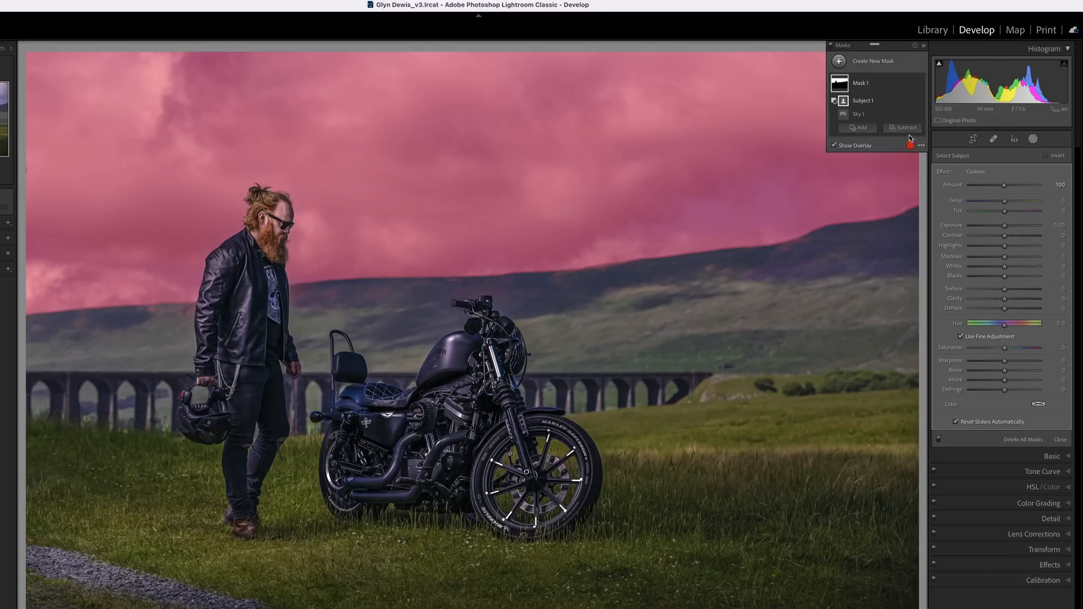
Subtract the overlay spill on the hill from the sky mask with a brush, and bring back the edit pins
{"action": "left_click", "coordinate": [904, 128]}
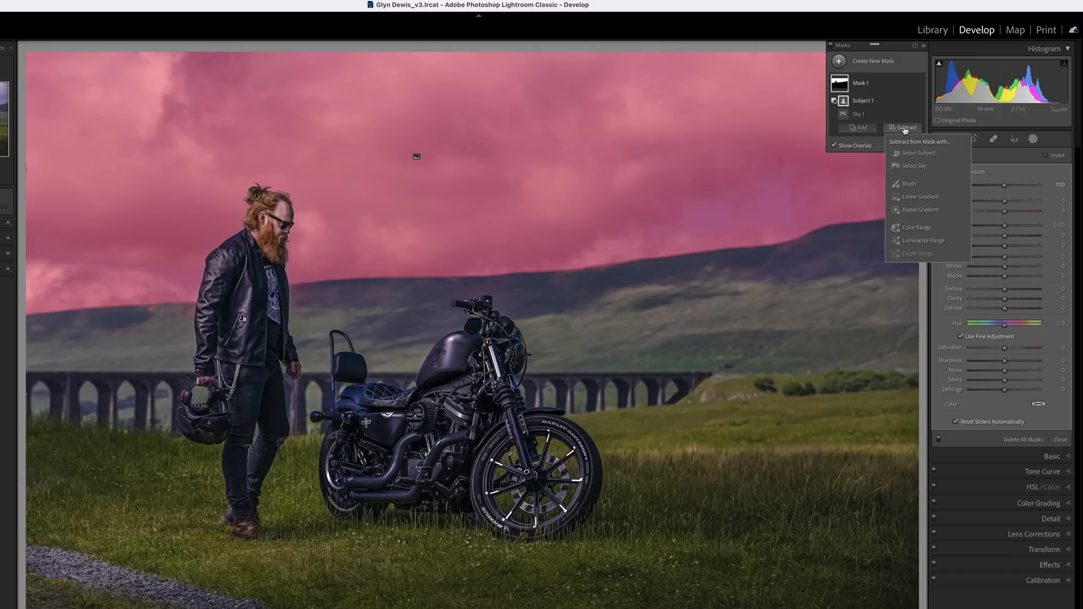
{"action": "left_click", "coordinate": [916, 185]}
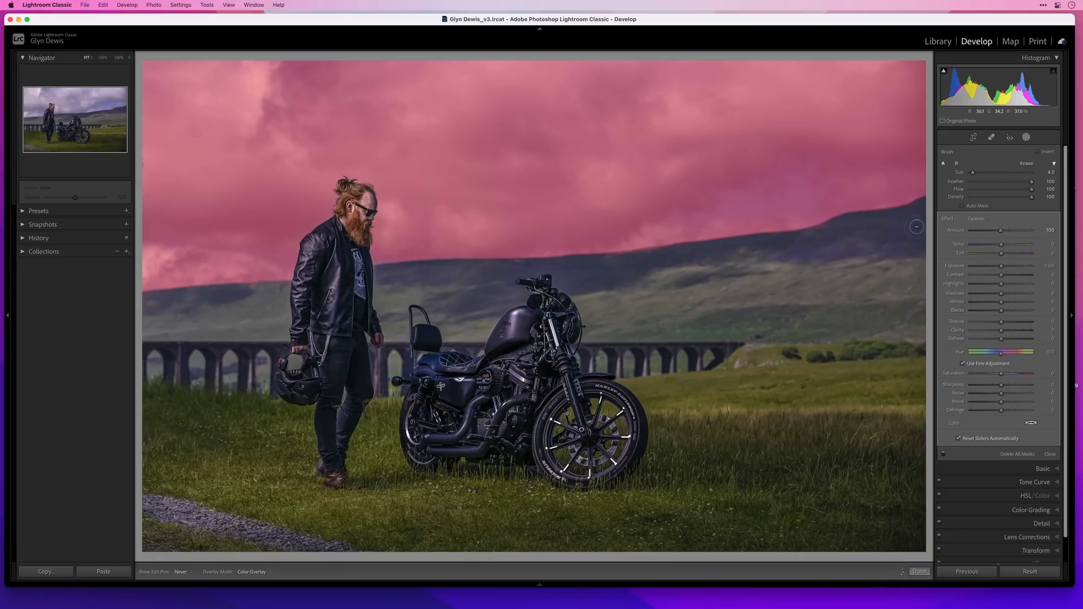
{"action": "key", "text": "h"}
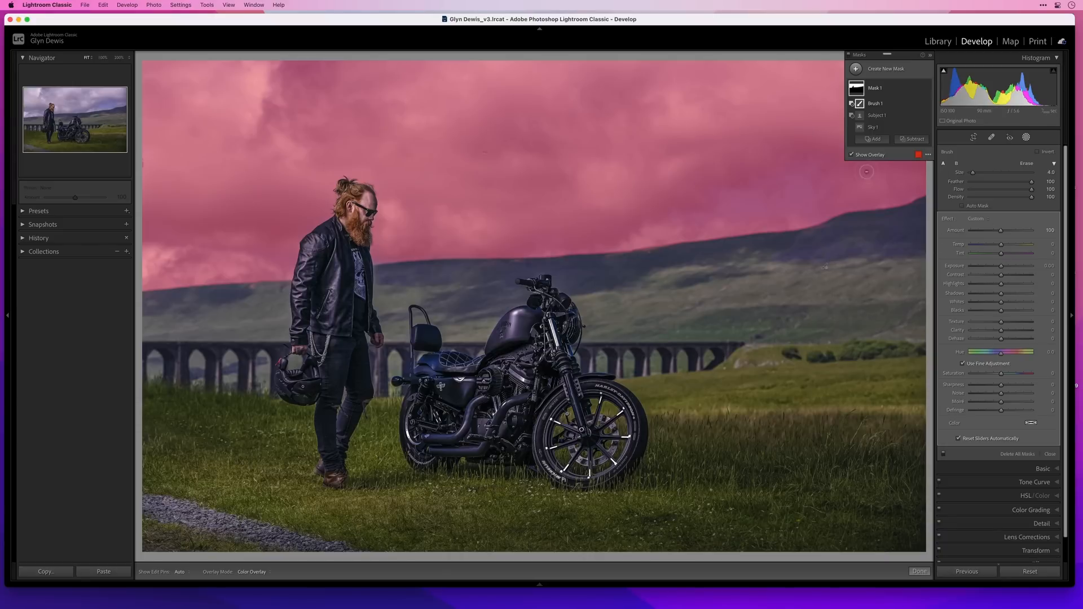
Try cooling the Temp of the entire sky mask with the overlay hidden, and reset it
{"action": "key", "text": "o"}
{"action": "left_click_drag", "start_coordinate": [999, 246], "coordinate": [994, 246]}
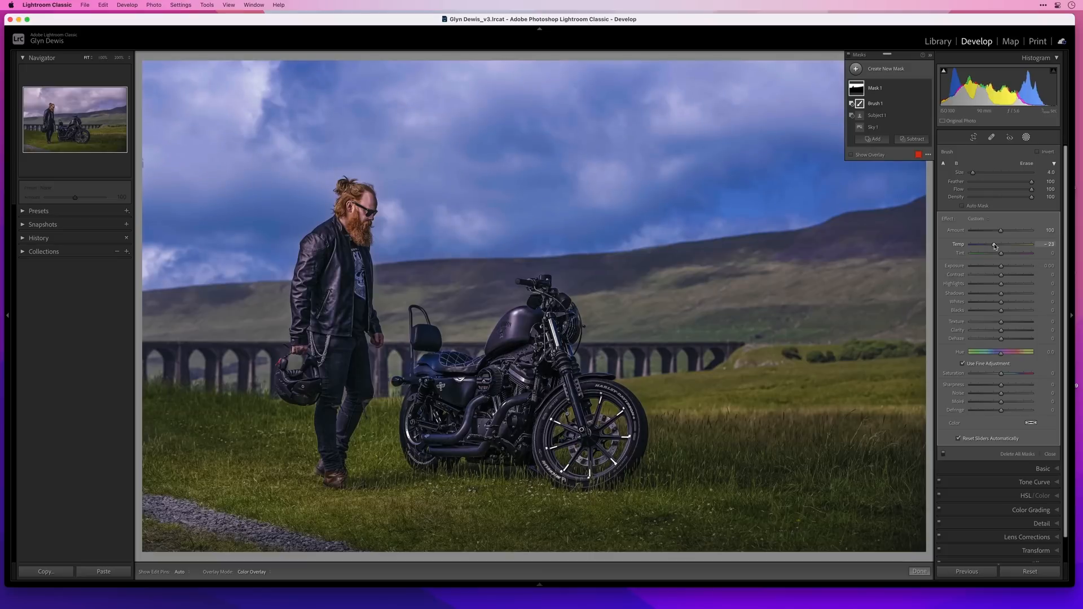
{"action": "double_click", "coordinate": [958, 246]}
{"action": "key", "text": "o"}
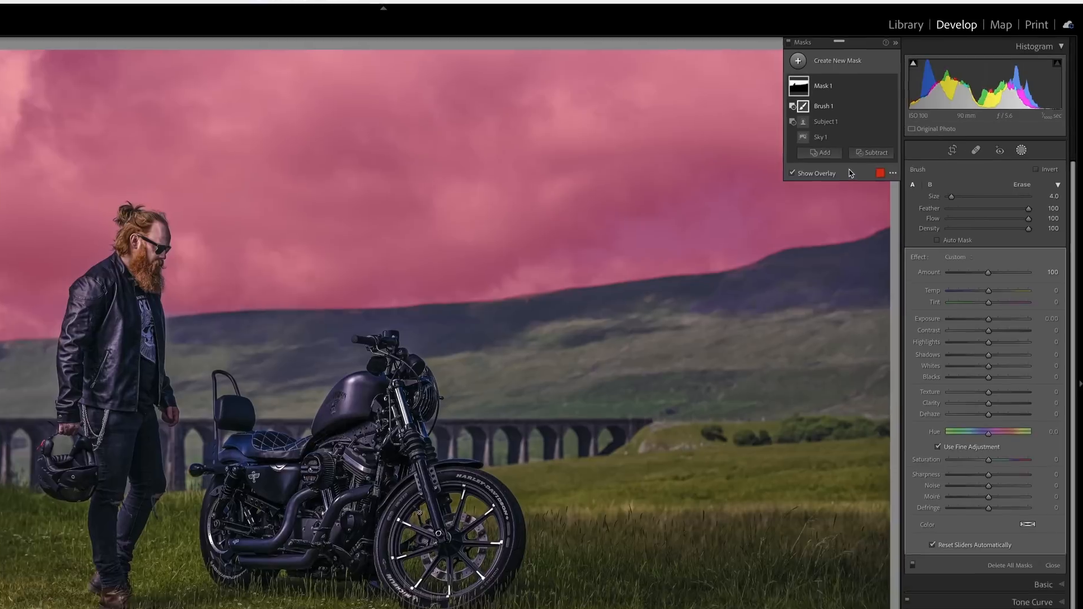
Intersect the sky mask with a Color Range sampled from the blue patch of sky above the hill
{"action": "key", "text": "alt"}
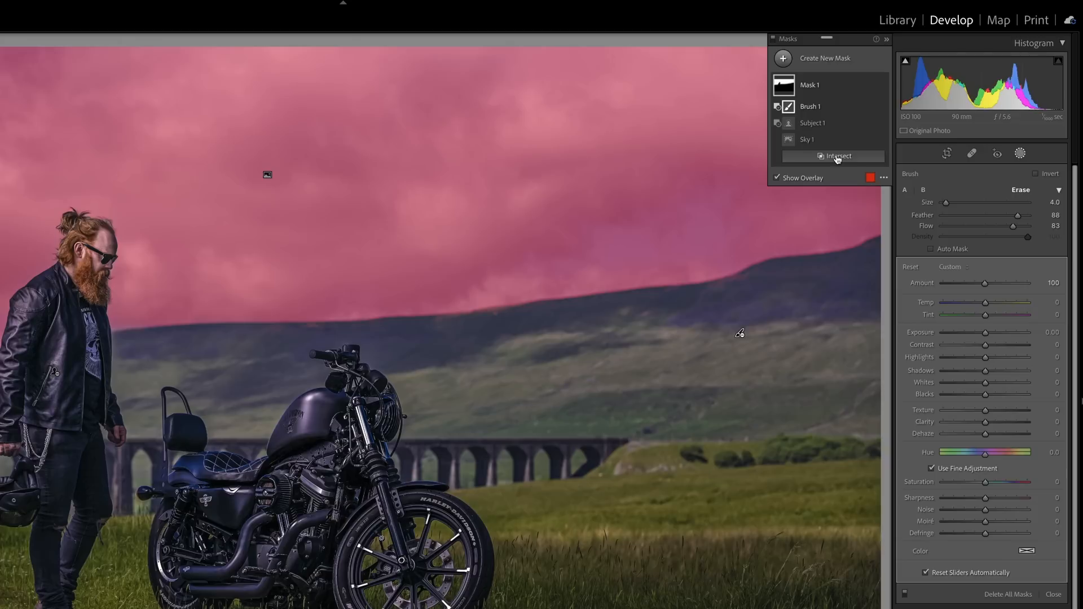
{"action": "left_click", "coordinate": [838, 159]}
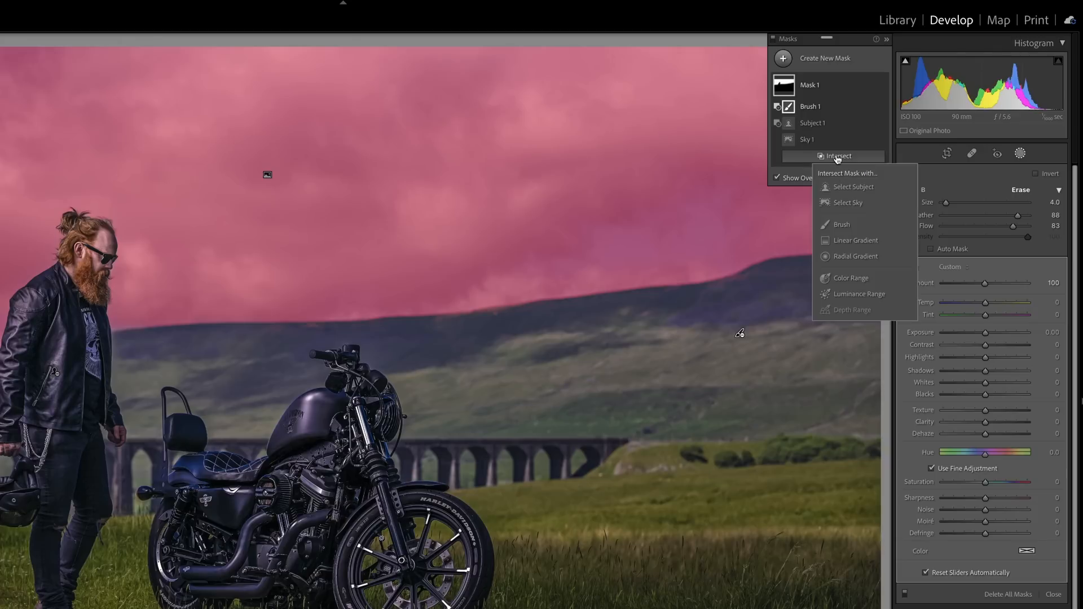
{"action": "left_click", "coordinate": [859, 278]}
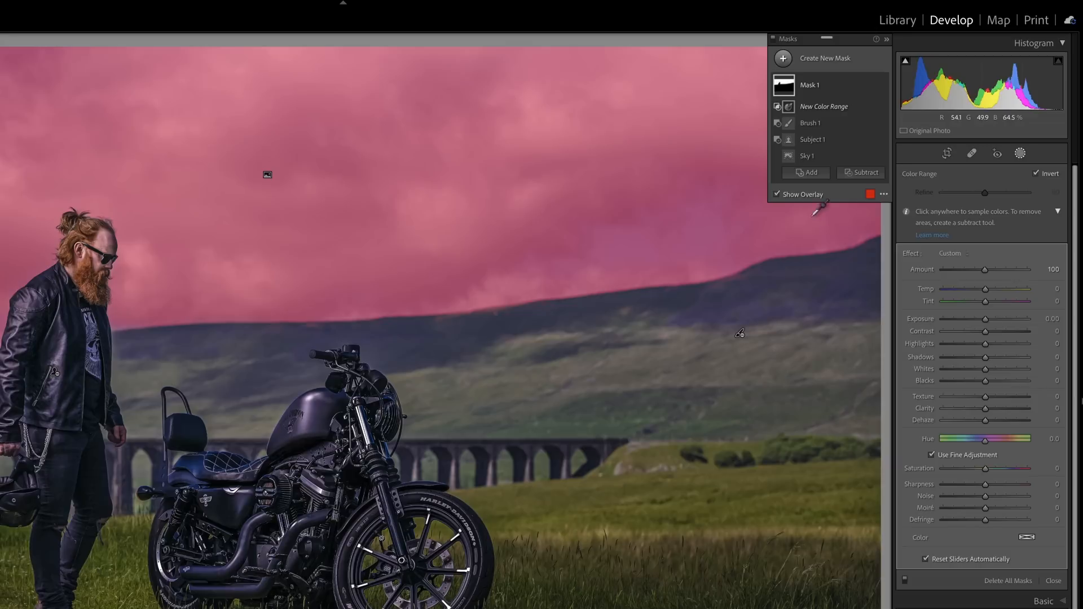
{"action": "left_click", "coordinate": [777, 194]}
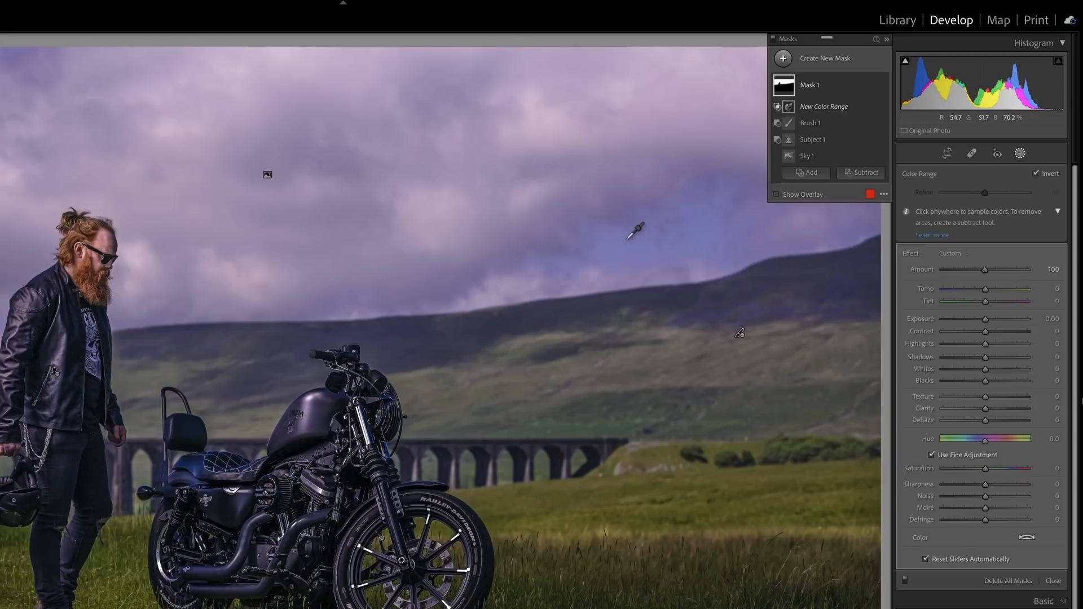
{"action": "left_click", "coordinate": [606, 253]}
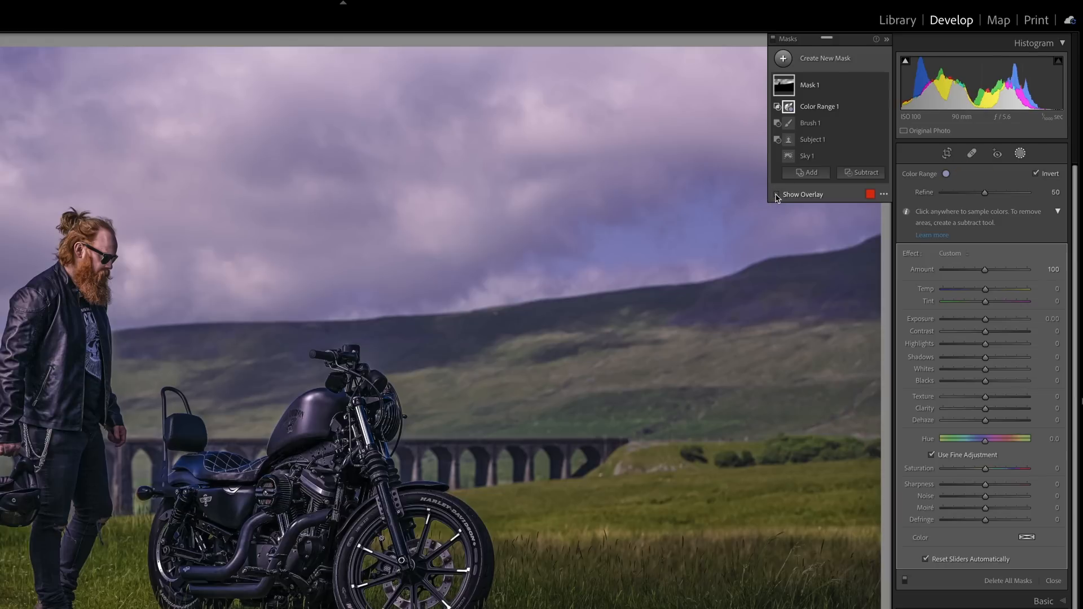
Show the mask overlay and narrow the Color Range by lowering Refine close to its minimum
{"action": "left_click", "coordinate": [777, 194]}
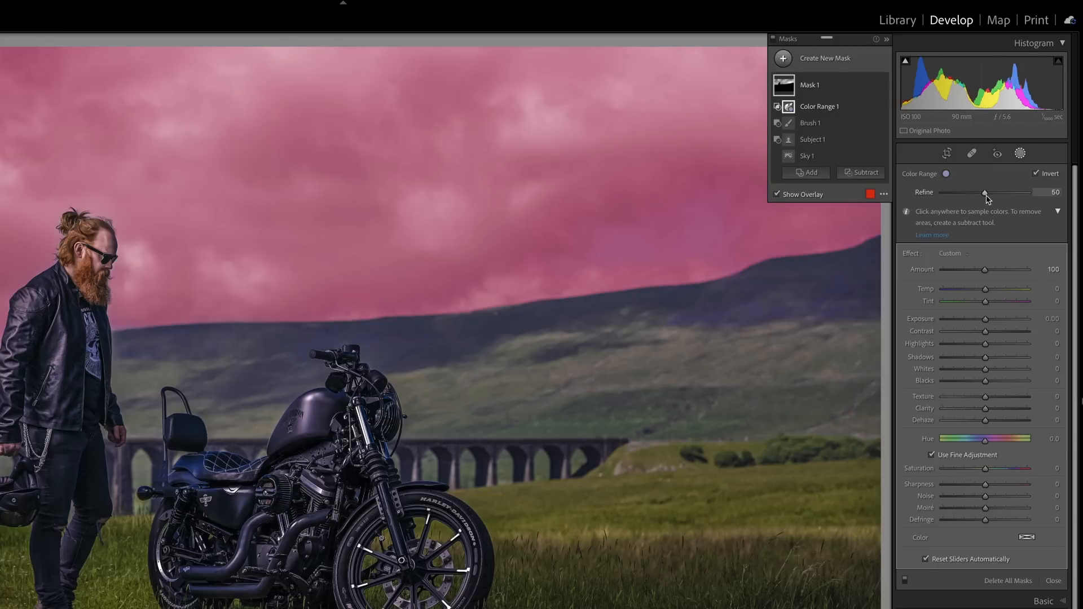
{"action": "left_click_drag", "start_coordinate": [986, 194], "coordinate": [974, 167]}
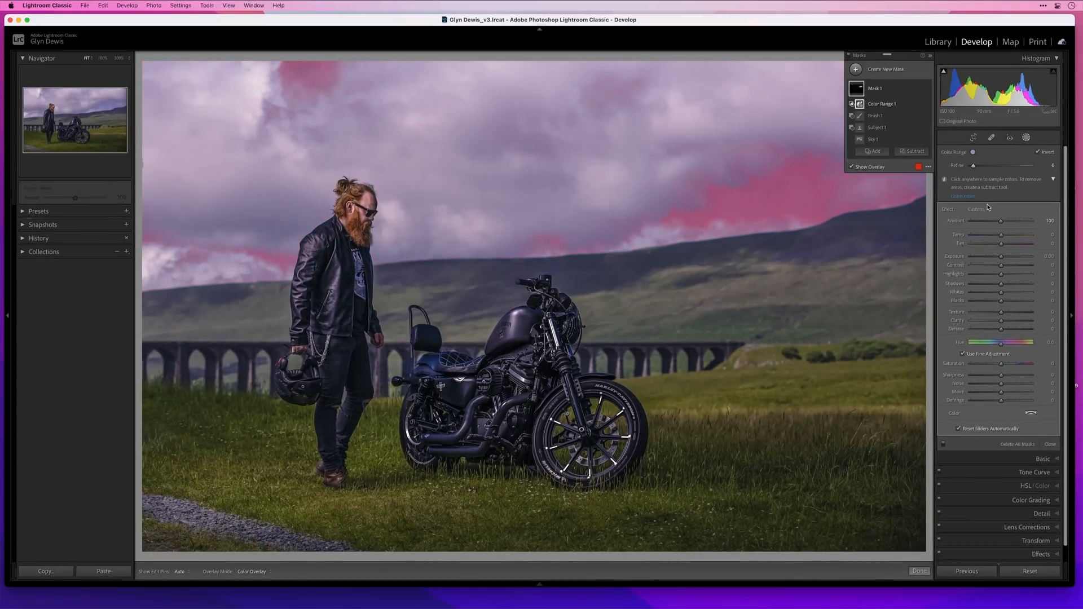
Cool the Temp of the masked blue sky patches with the overlay hidden, and close masking
{"action": "left_click", "coordinate": [852, 166]}
{"action": "left_click_drag", "start_coordinate": [1001, 236], "coordinate": [996, 236]}
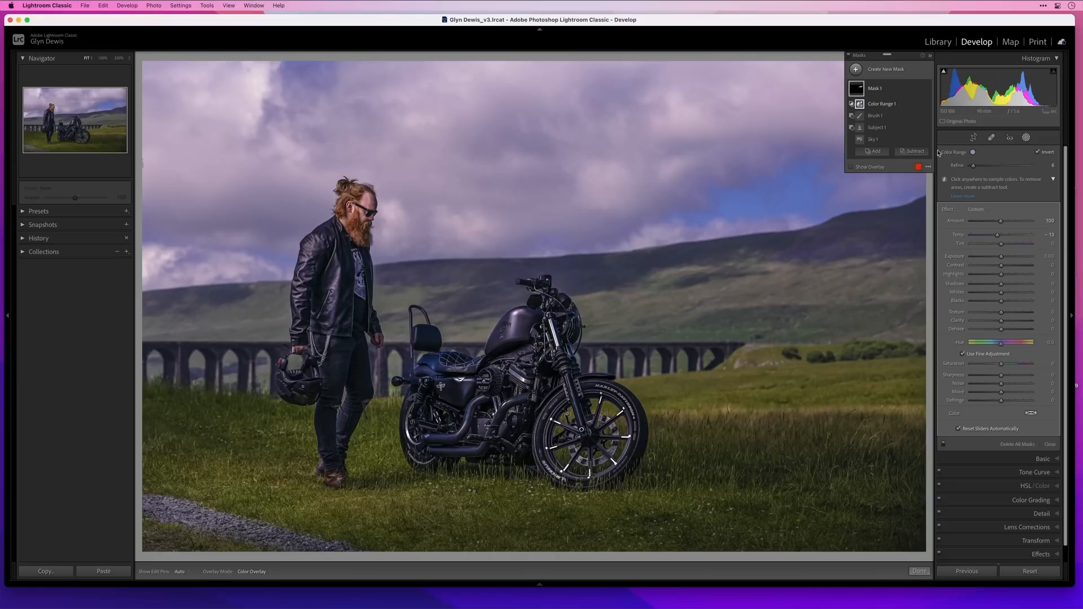
{"action": "left_click", "coordinate": [1027, 139]}
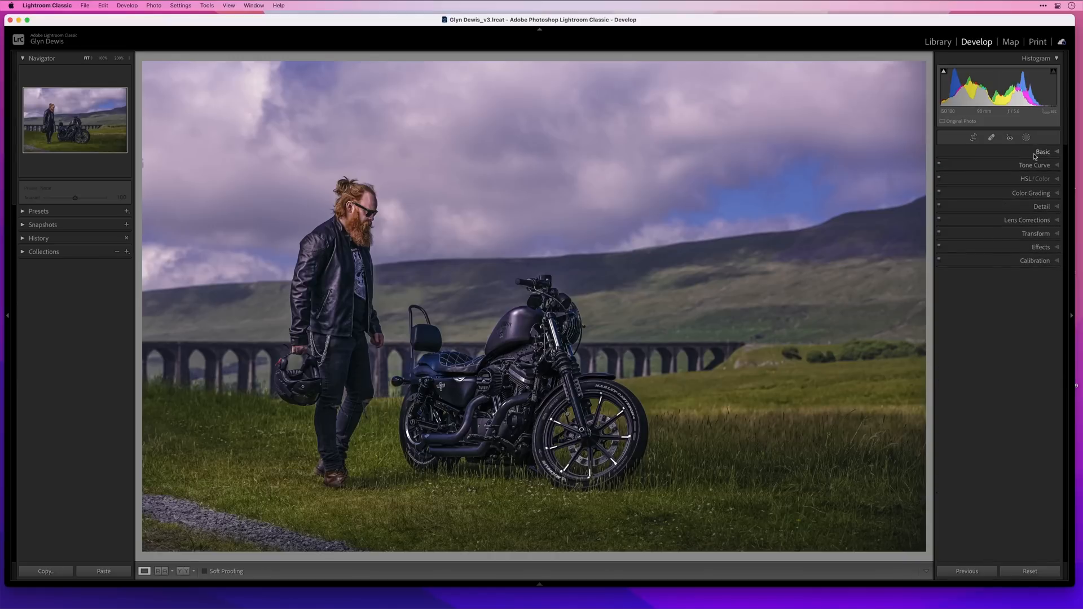
Raise the HSL luminance of Green to +61 and brighten Yellow by a similar amount to lift the grass
{"action": "left_click", "coordinate": [1057, 180]}
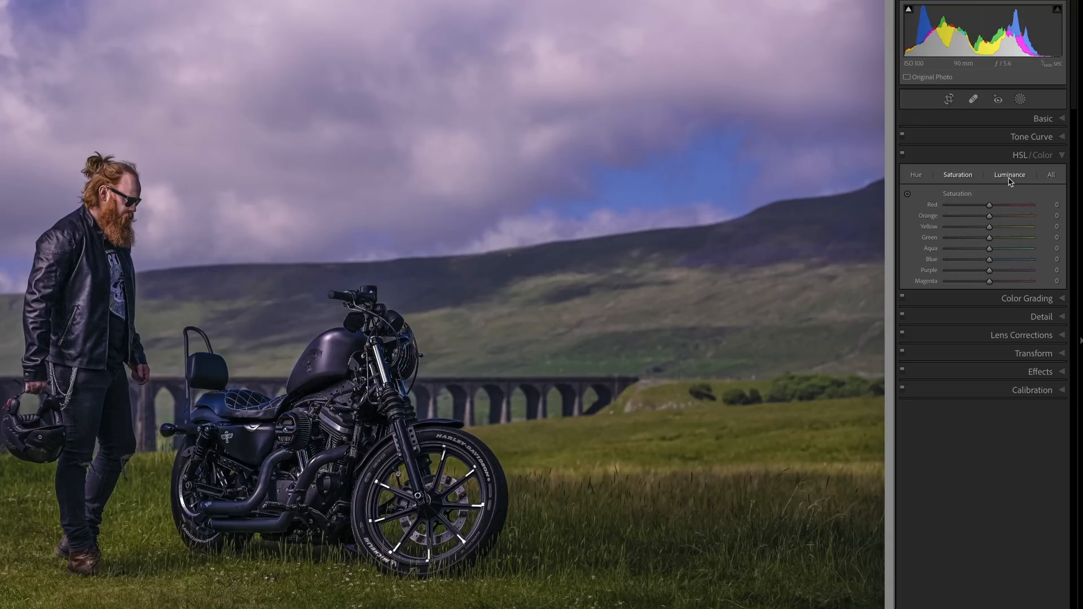
{"action": "left_click", "coordinate": [1008, 176]}
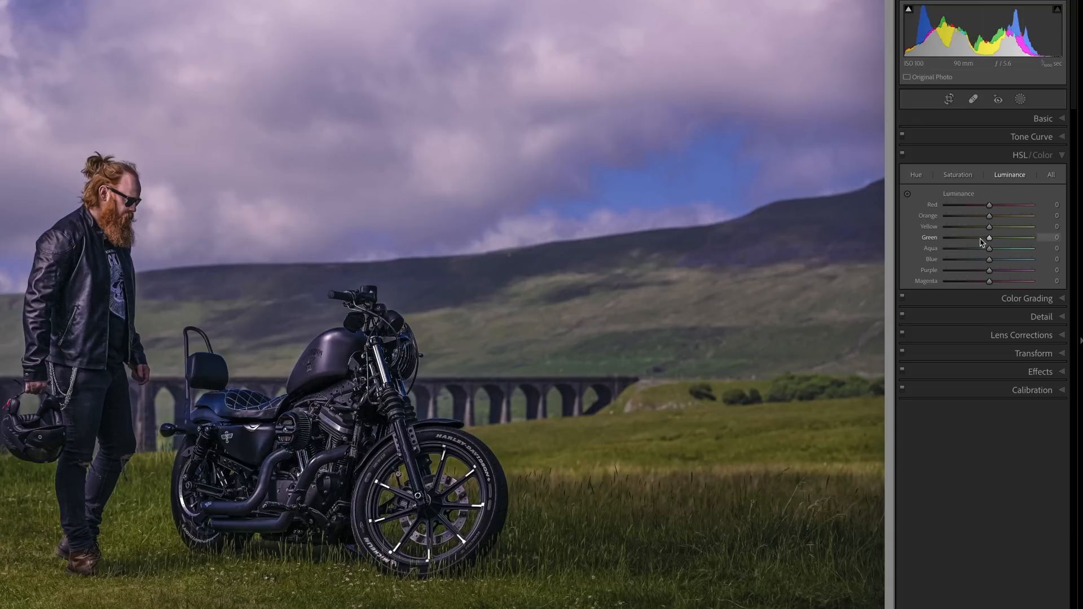
{"action": "left_click_drag", "start_coordinate": [989, 238], "coordinate": [1015, 238]}
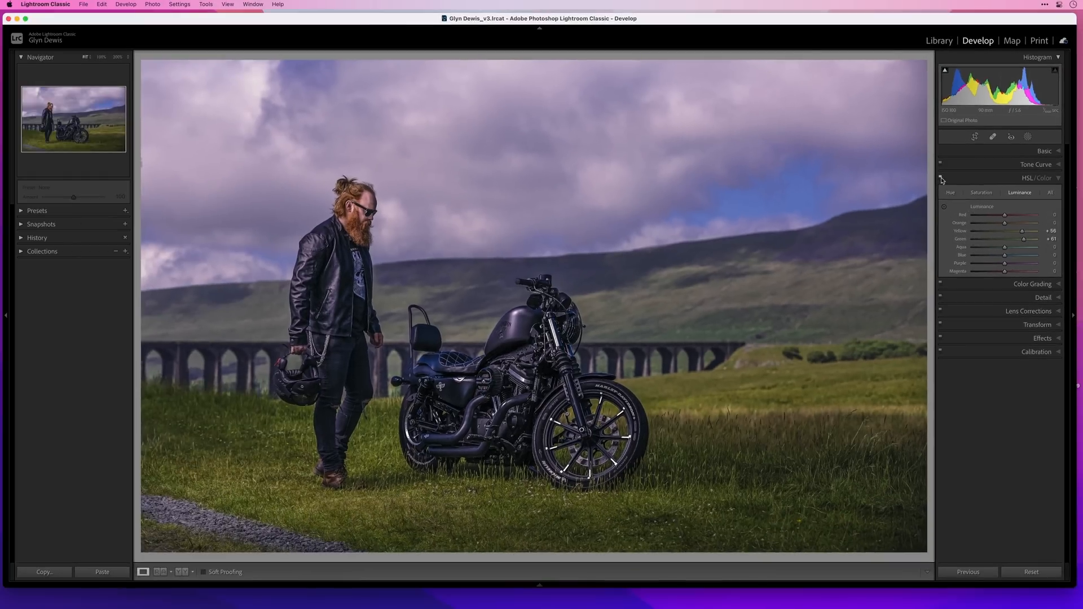
Compare the photo with and without the HSL luminance adjustments, leaving them enabled
{"action": "left_click", "coordinate": [902, 152]}
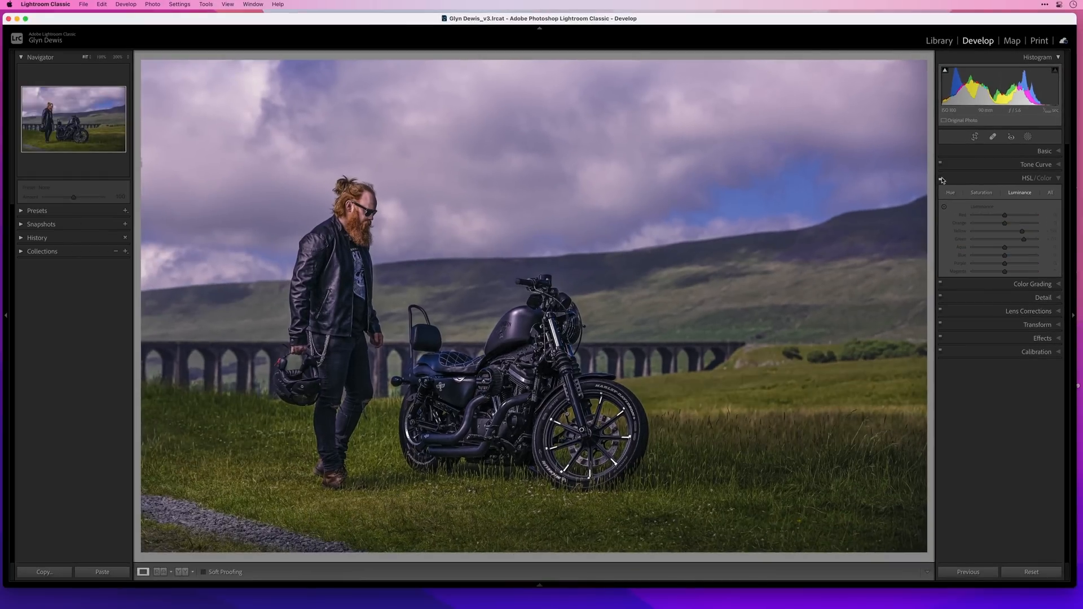
{"action": "left_click", "coordinate": [939, 179]}
{"action": "left_click", "coordinate": [941, 179]}
{"action": "left_click", "coordinate": [940, 179]}
{"action": "left_click", "coordinate": [941, 178]}
{"action": "left_click", "coordinate": [941, 178]}
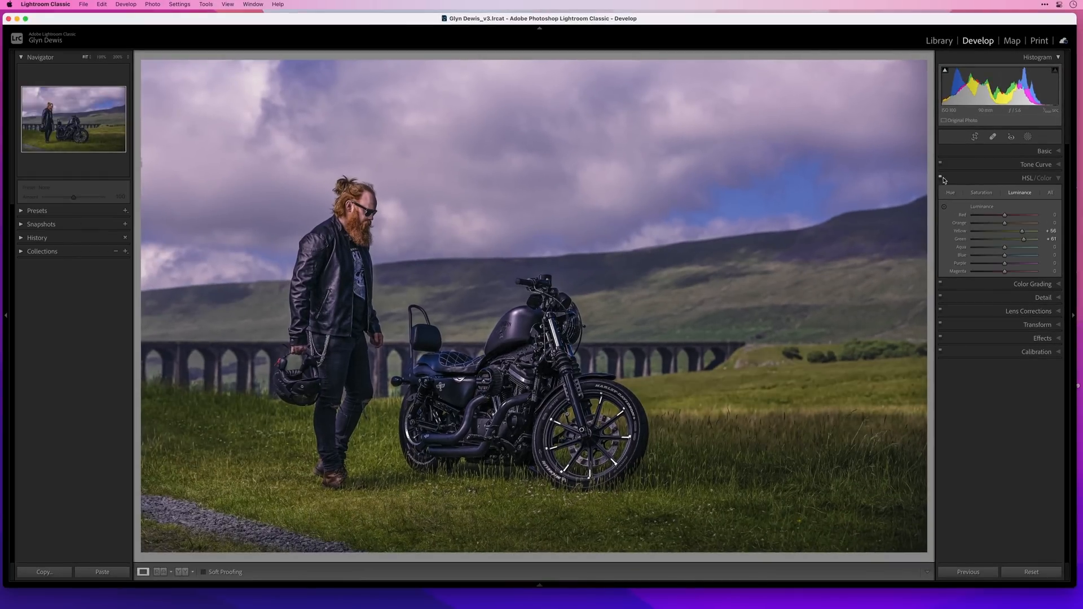
Open Color Grading and tint the shadows blue with Hue 220, Saturation 17 and Luminance -12
{"action": "left_click", "coordinate": [1057, 179]}
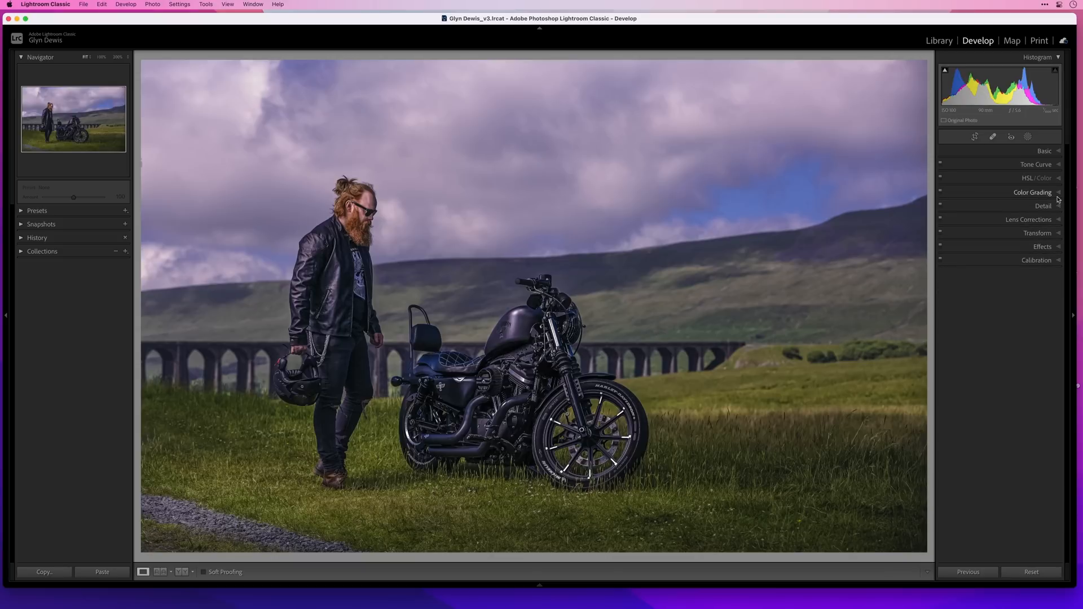
{"action": "left_click", "coordinate": [1058, 193]}
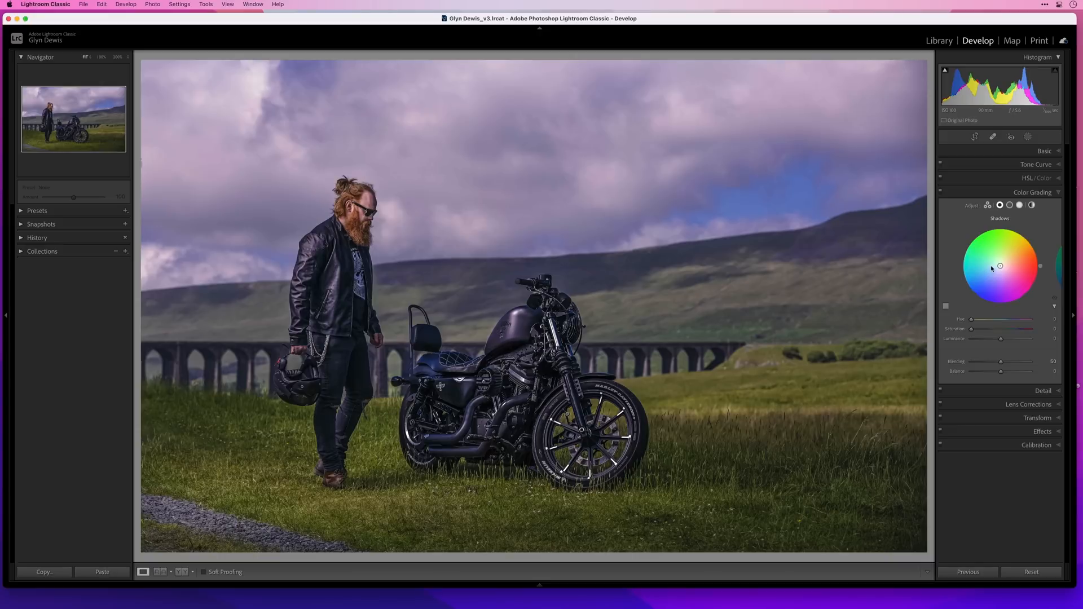
{"action": "left_click_drag", "start_coordinate": [995, 267], "coordinate": [995, 270]}
{"action": "left_click_drag", "start_coordinate": [1001, 339], "coordinate": [998, 342]}
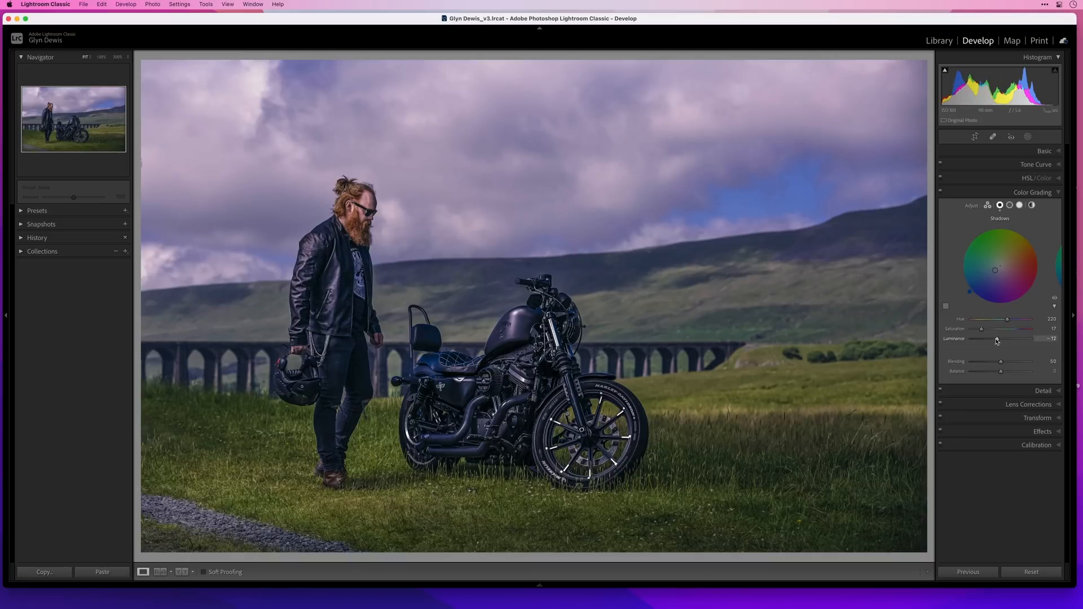
Warm the midtones with Hue 49 and Saturation 30 and the highlights with Hue 53 and Saturation 37, strongly raising the highlights' Luminance
{"action": "left_click", "coordinate": [1010, 205]}
{"action": "left_click_drag", "start_coordinate": [1004, 257], "coordinate": [1007, 257]}
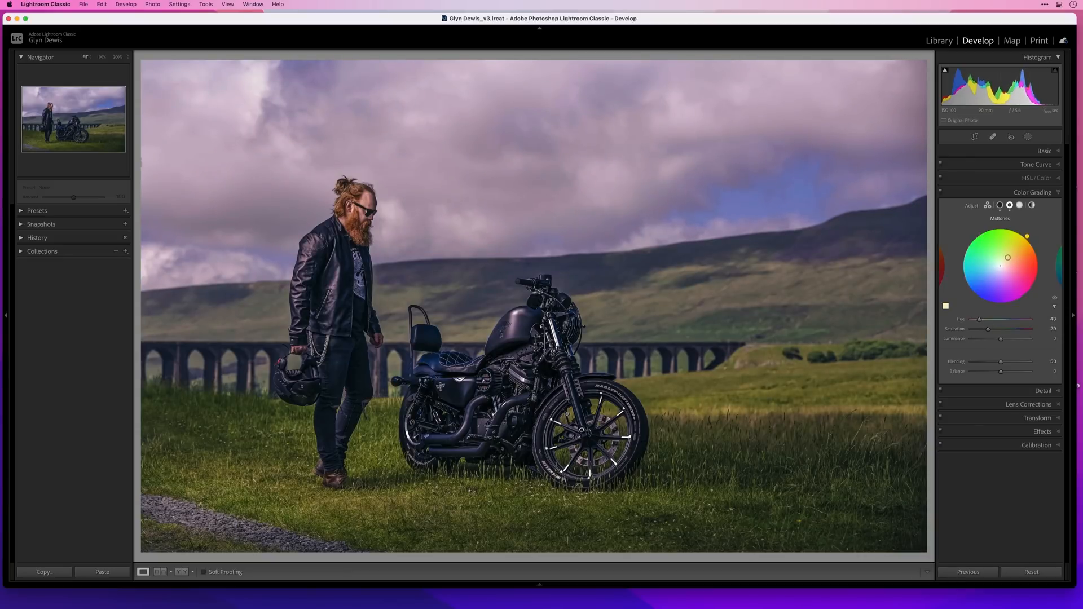
{"action": "left_click", "coordinate": [1019, 206]}
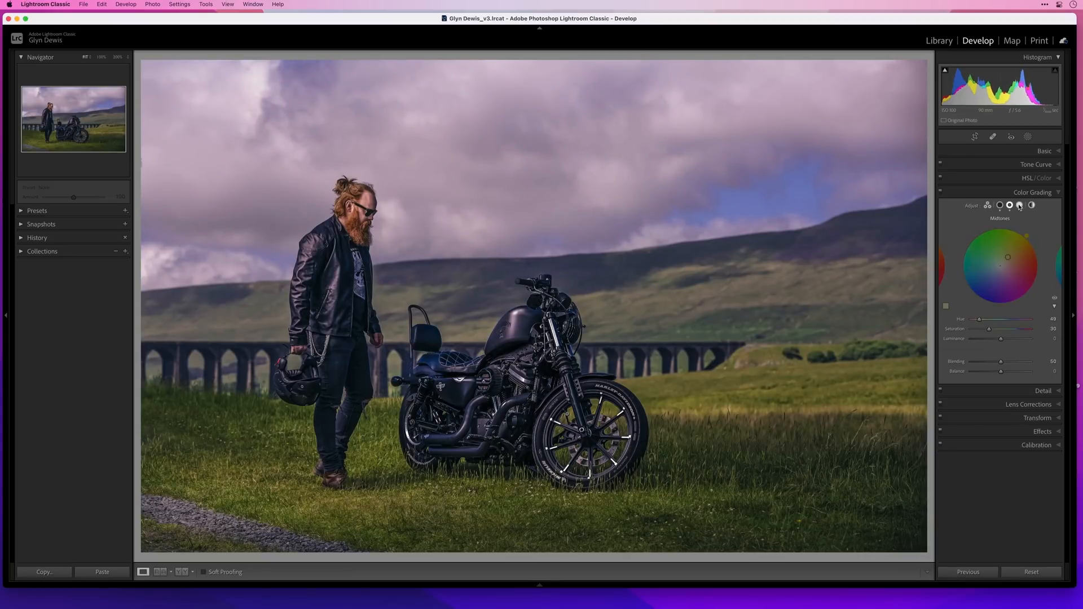
{"action": "left_click_drag", "start_coordinate": [1001, 267], "coordinate": [1010, 254]}
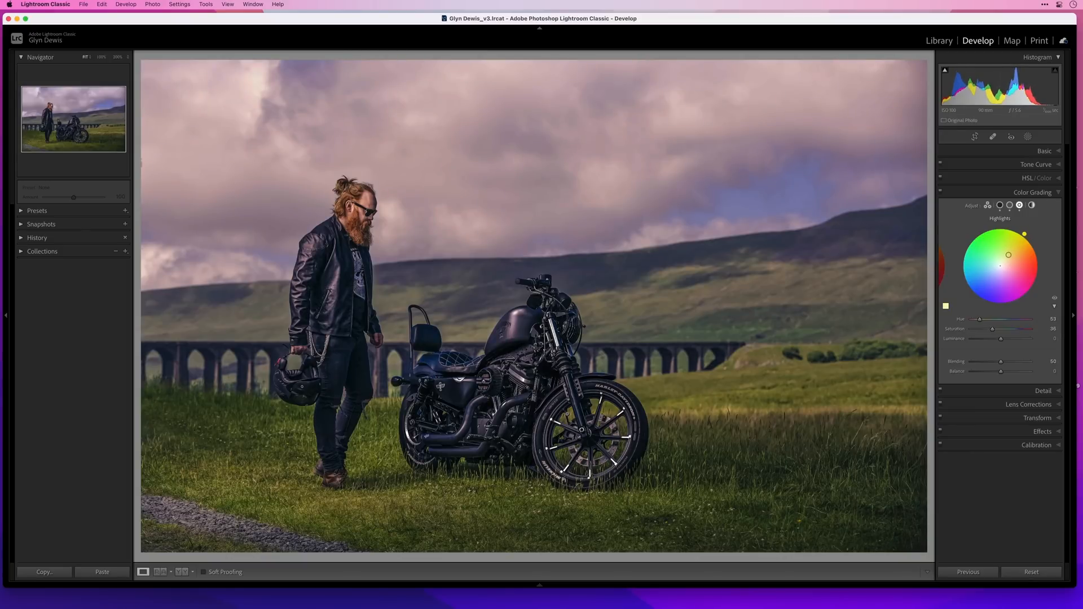
{"action": "left_click_drag", "start_coordinate": [1001, 339], "coordinate": [1027, 339]}
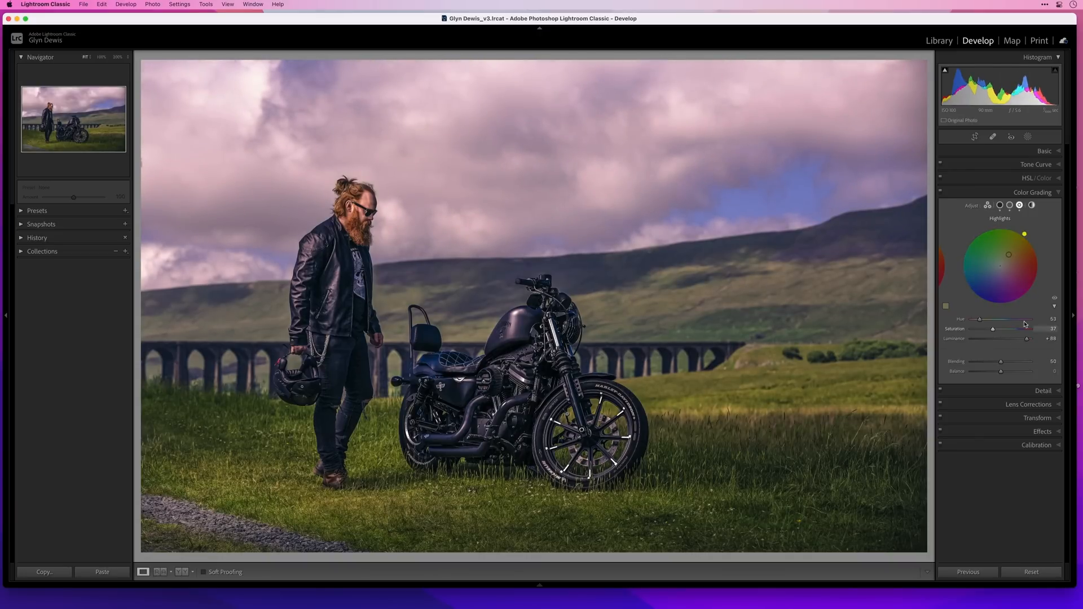
{"action": "left_click", "coordinate": [1055, 299]}
{"action": "left_click_drag", "start_coordinate": [1055, 299], "coordinate": [1055, 299]}
Set Color Grading Blending to 71 and Balance to about +15, and add a warm Global tint with Hue 46 and Saturation 11
{"action": "left_click_drag", "start_coordinate": [1027, 339], "coordinate": [1007, 364]}
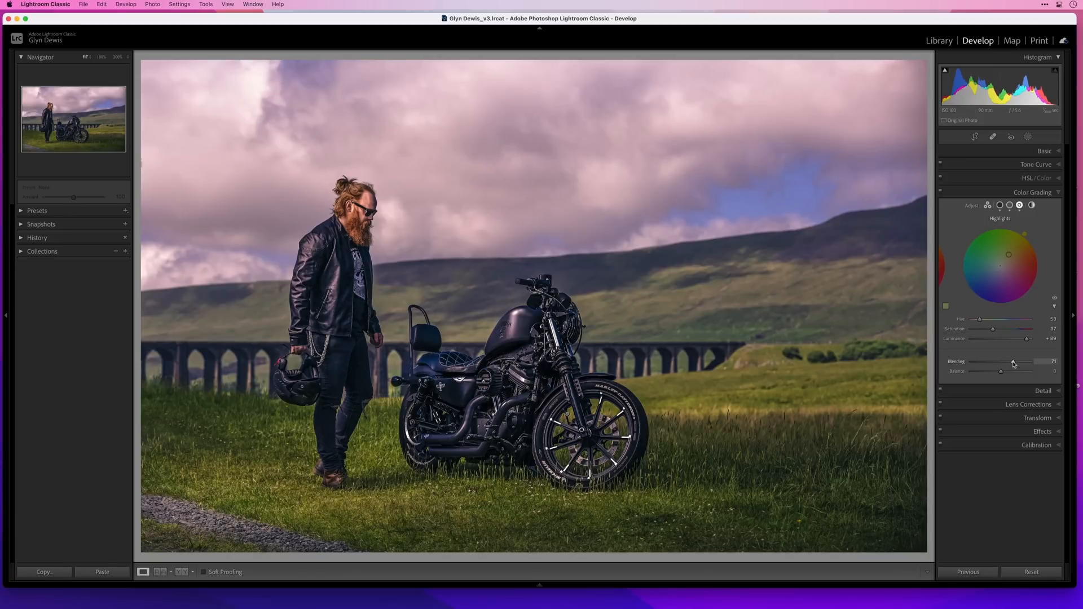
{"action": "left_click_drag", "start_coordinate": [1001, 372], "coordinate": [1005, 376]}
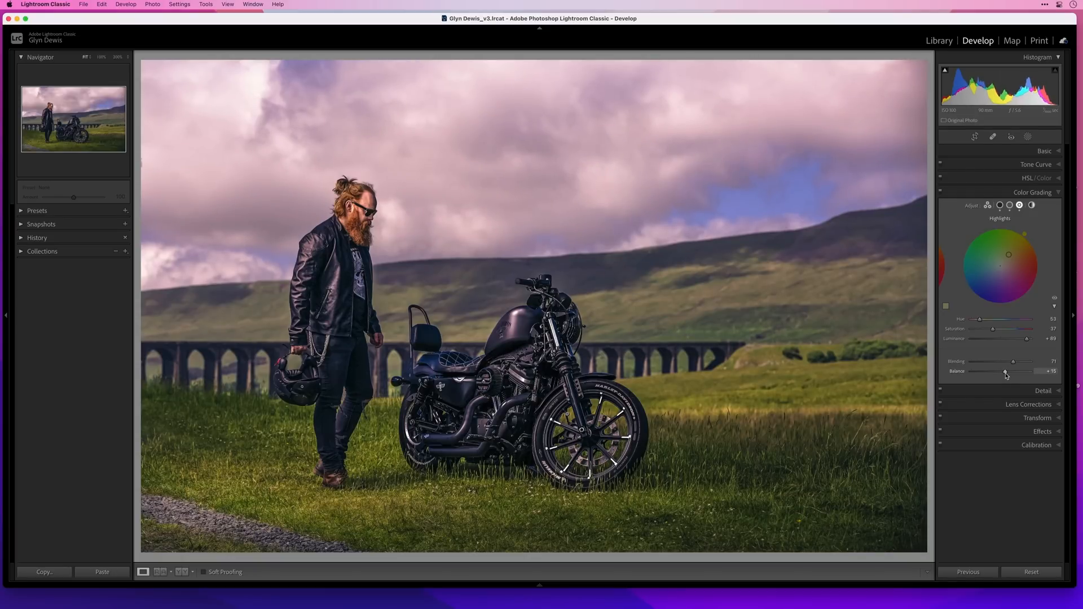
{"action": "left_click", "coordinate": [1032, 204]}
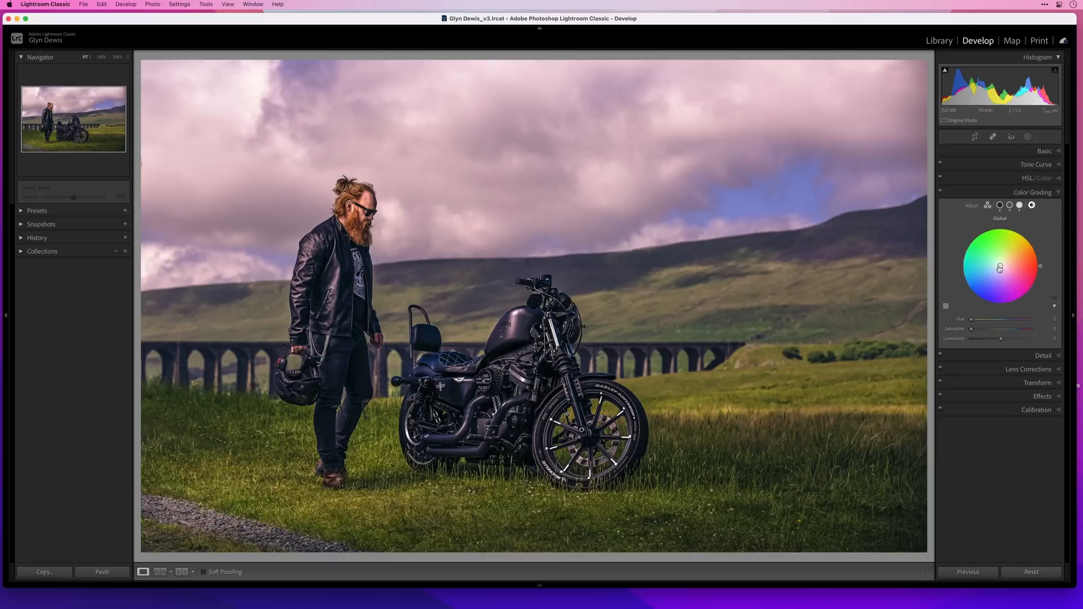
{"action": "left_click_drag", "start_coordinate": [1000, 266], "coordinate": [1005, 262]}
Compare the photo with and without the Color Grading adjustments, leaving them enabled
{"action": "left_click", "coordinate": [1032, 192]}
{"action": "left_click", "coordinate": [940, 192]}
{"action": "left_click", "coordinate": [940, 192]}
{"action": "left_click", "coordinate": [940, 193]}
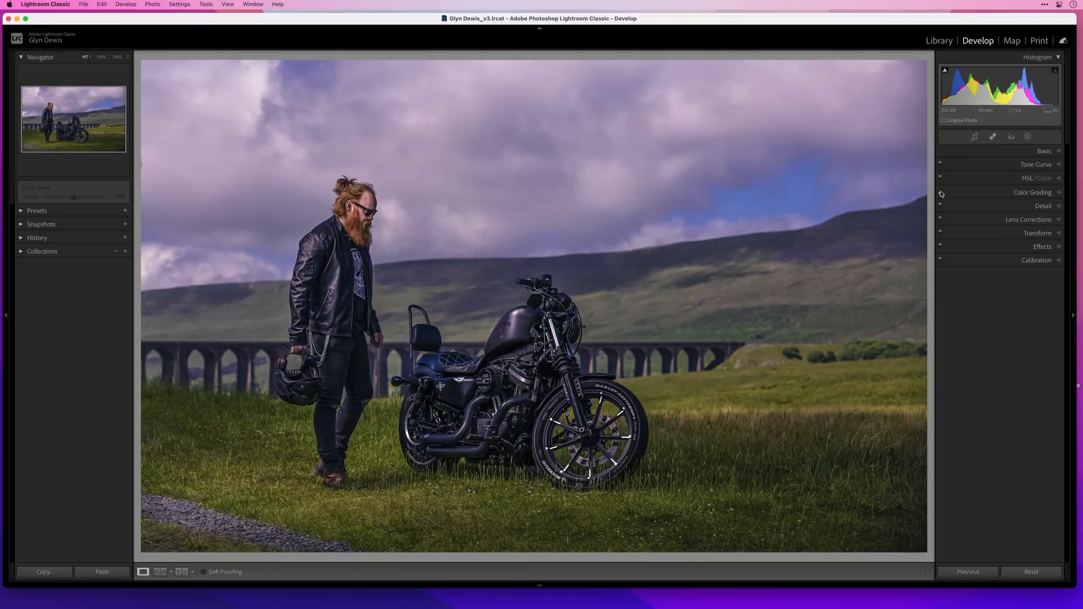
{"action": "left_click", "coordinate": [940, 194]}
{"action": "left_click", "coordinate": [1058, 196]}
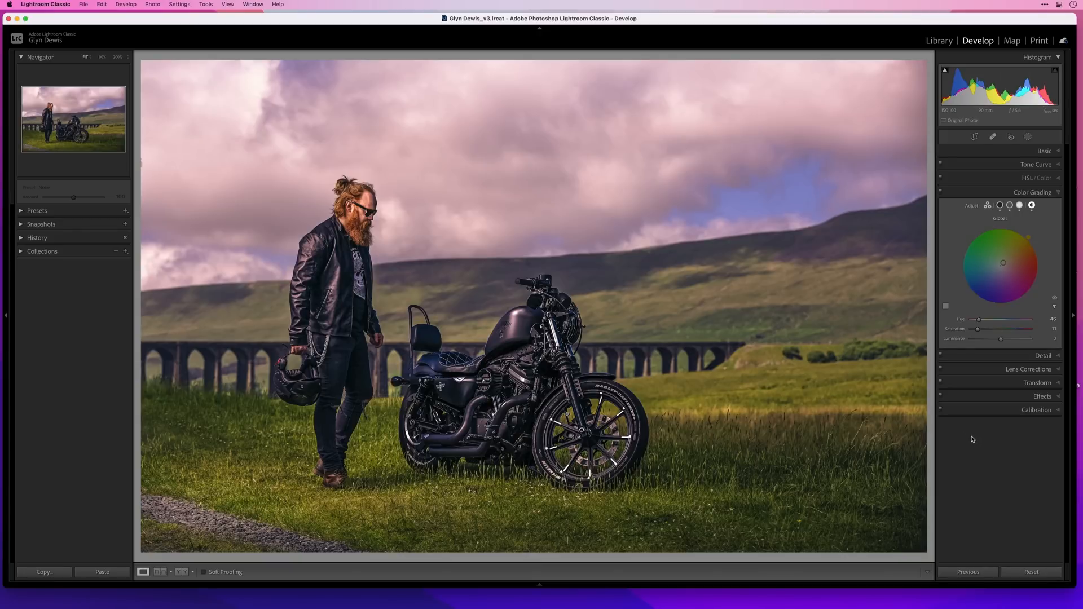
Create a virtual copy of the graded biker photo and reset all Develop settings on the copy
{"action": "key", "text": "g"}
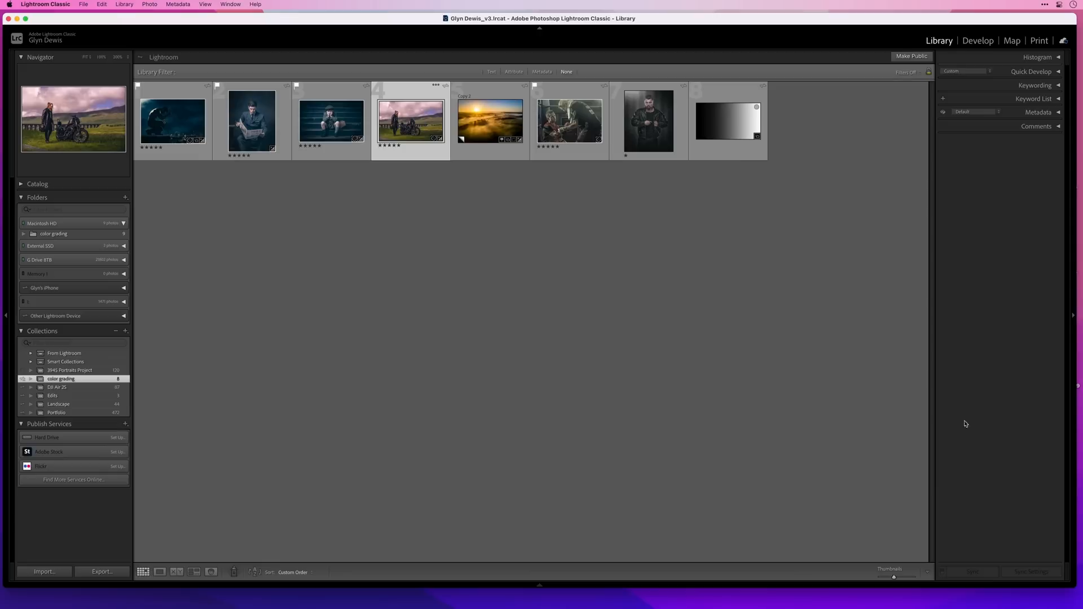
{"action": "right_click", "coordinate": [403, 123]}
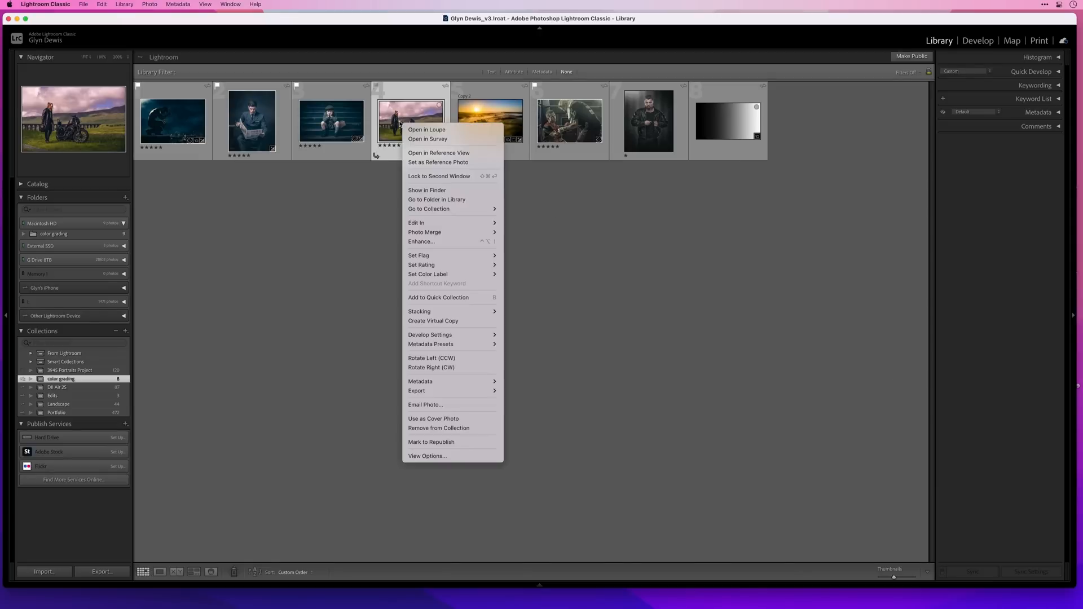
{"action": "left_click", "coordinate": [432, 321]}
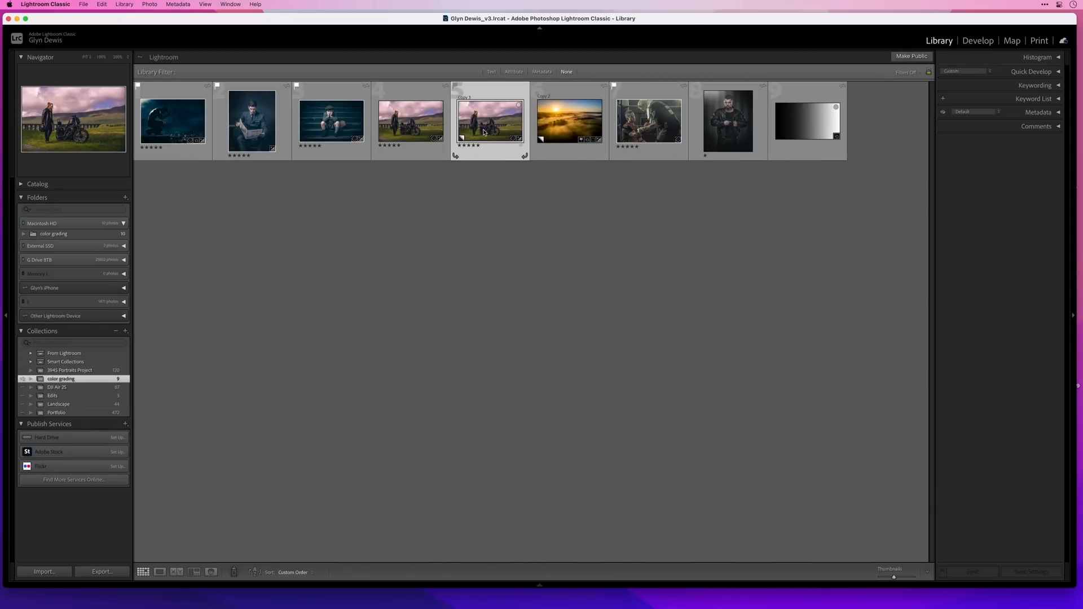
{"action": "key", "text": "d"}
{"action": "left_click", "coordinate": [1030, 572]}
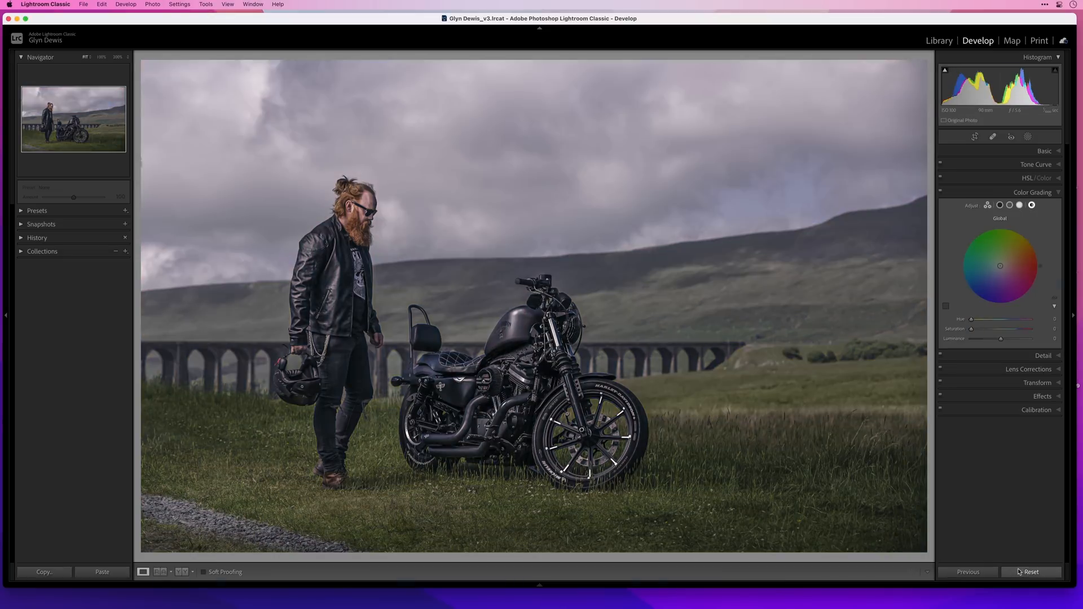
Compare the graded biker photo side by side with its reset virtual copy, with the side panels hidden
{"action": "key", "text": "g"}
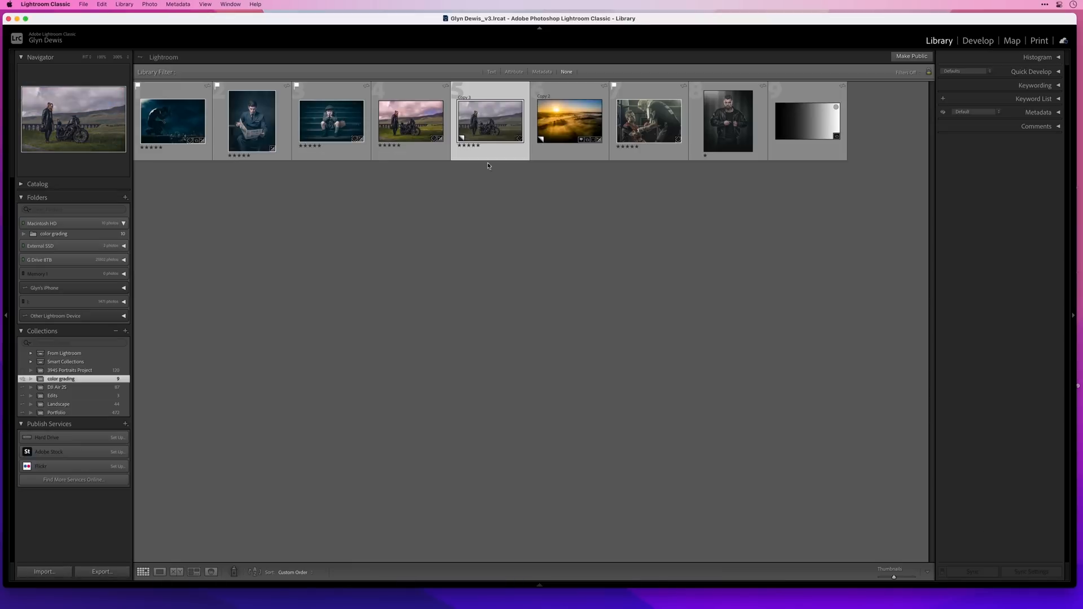
{"action": "left_click", "coordinate": [407, 120]}
{"action": "left_click", "coordinate": [482, 123], "text": "super"}
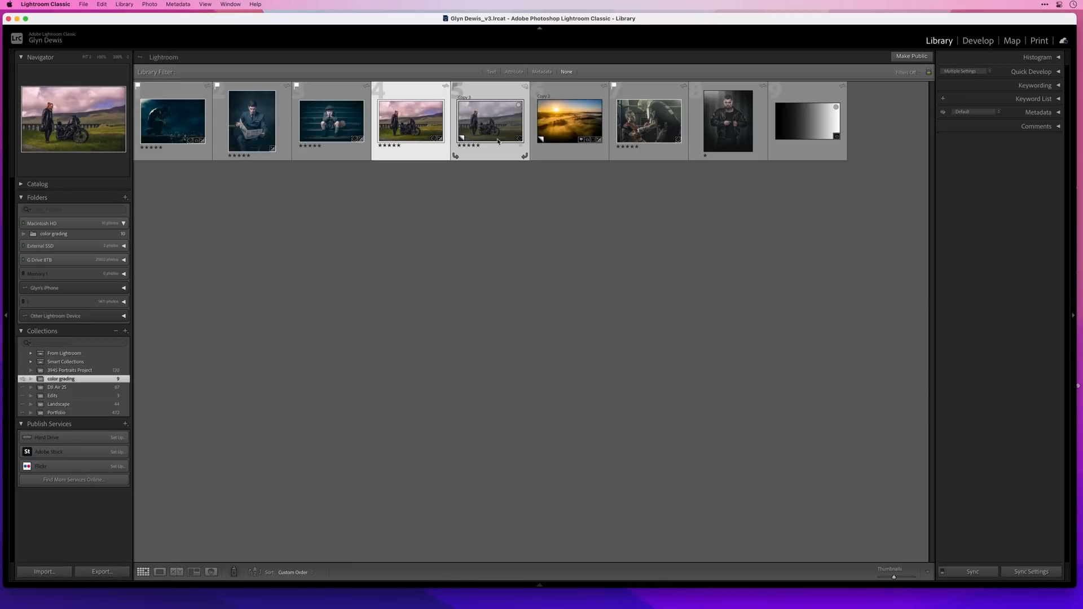
{"action": "key", "text": "c"}
{"action": "key", "text": "Tab"}
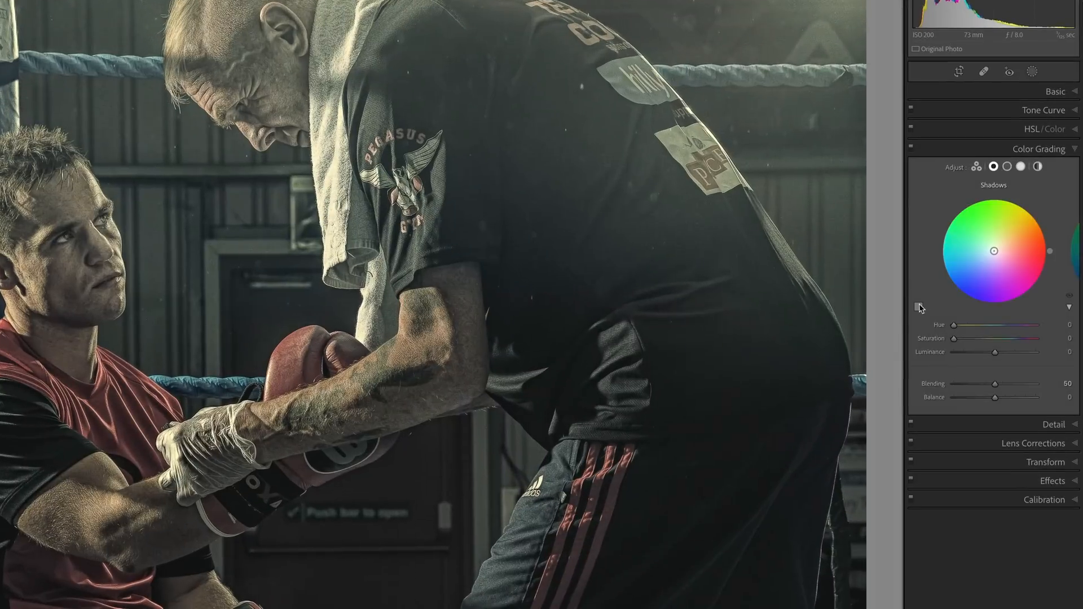
Grade the boxing photo's shadows with the blue custom color swatch, reducing its saturation and lowering the shadows' Luminance
{"action": "left_click", "coordinate": [918, 307]}
{"action": "left_click", "coordinate": [821, 316]}
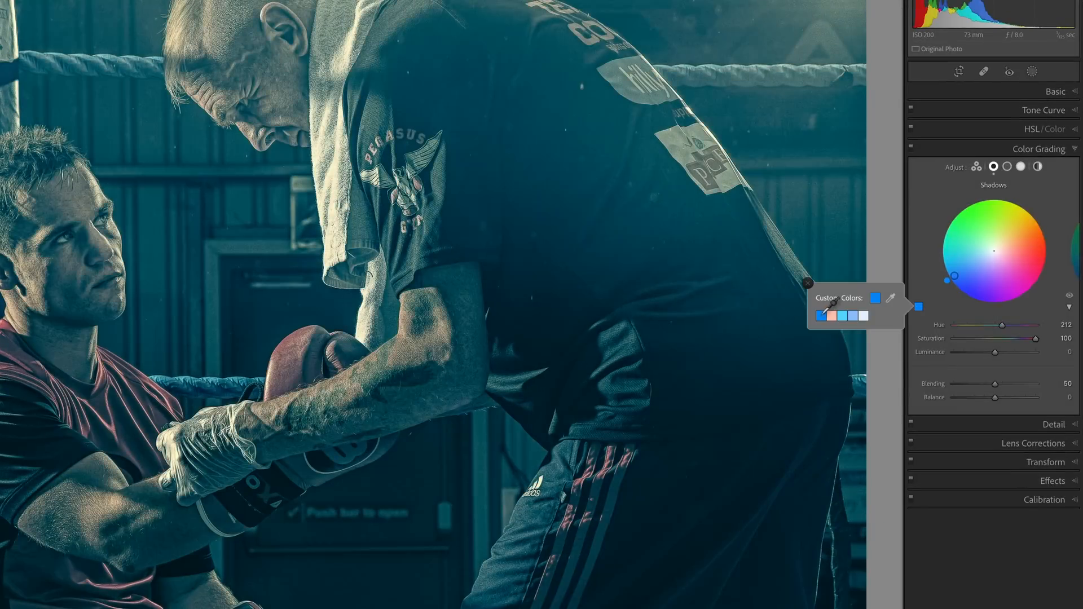
{"action": "left_click", "coordinate": [808, 282]}
{"action": "left_click_drag", "start_coordinate": [960, 271], "coordinate": [967, 268]}
{"action": "left_click_drag", "start_coordinate": [995, 352], "coordinate": [980, 351]}
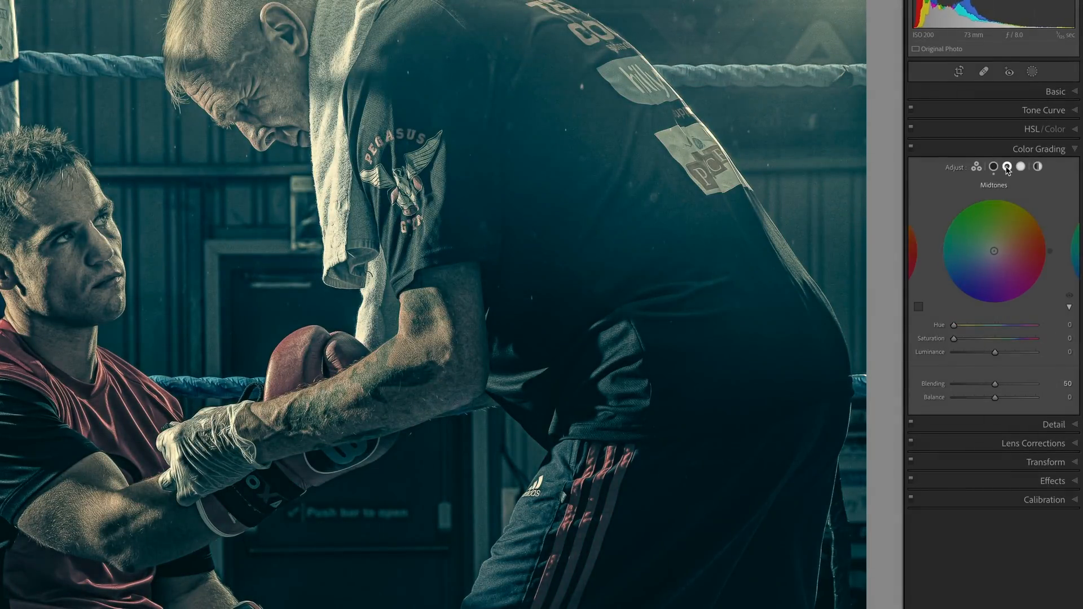